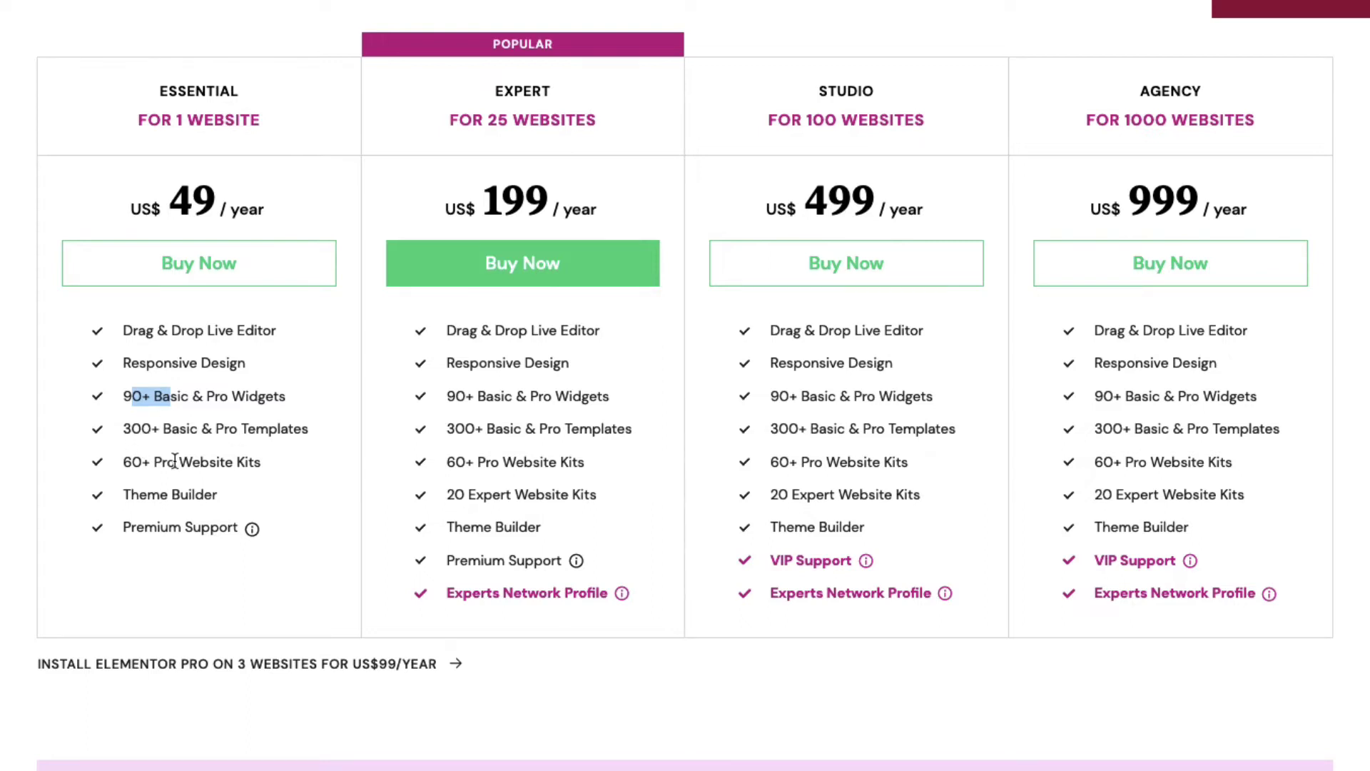
- Compare the yearly prices, website limits and included features of the Essential, Expert, Studio and Agency plans
drag(131, 462, 177, 465)
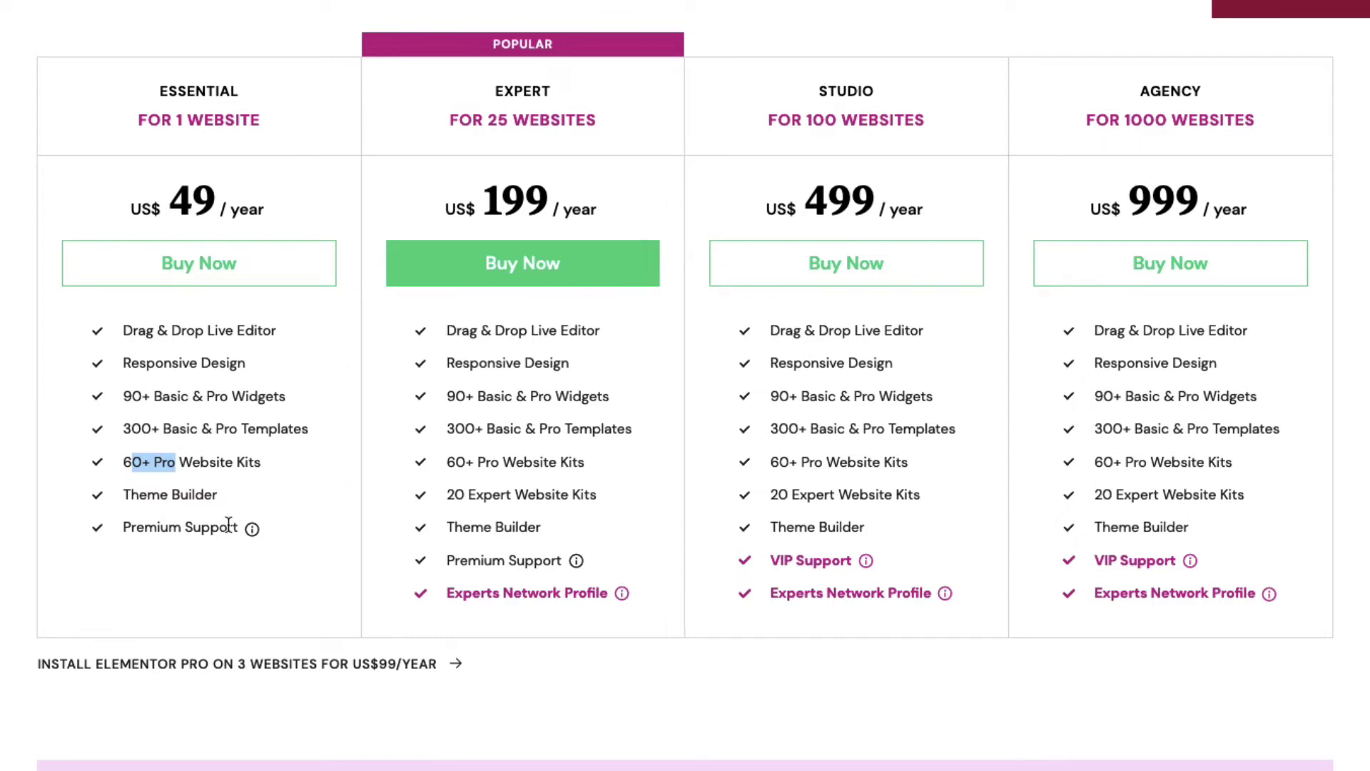
click(458, 122)
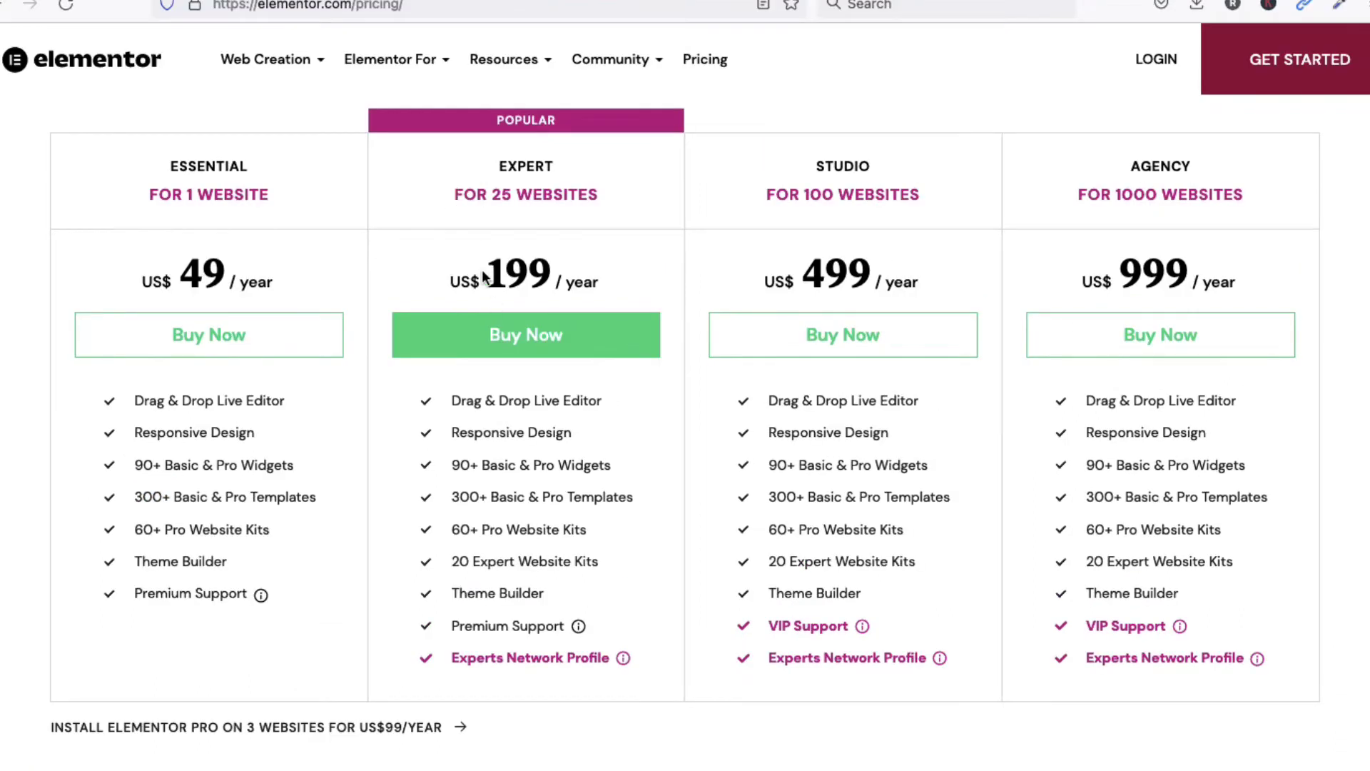
drag(485, 275, 564, 275)
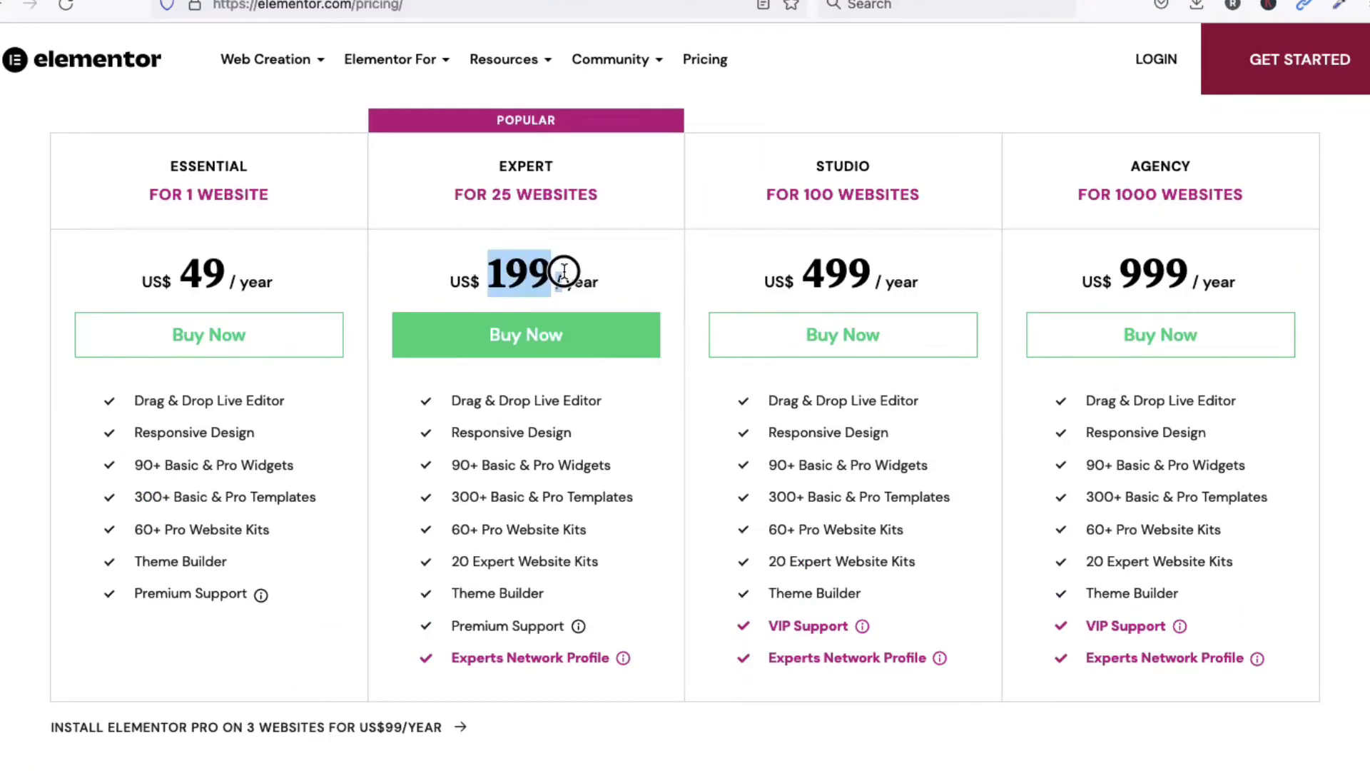
drag(455, 195, 614, 202)
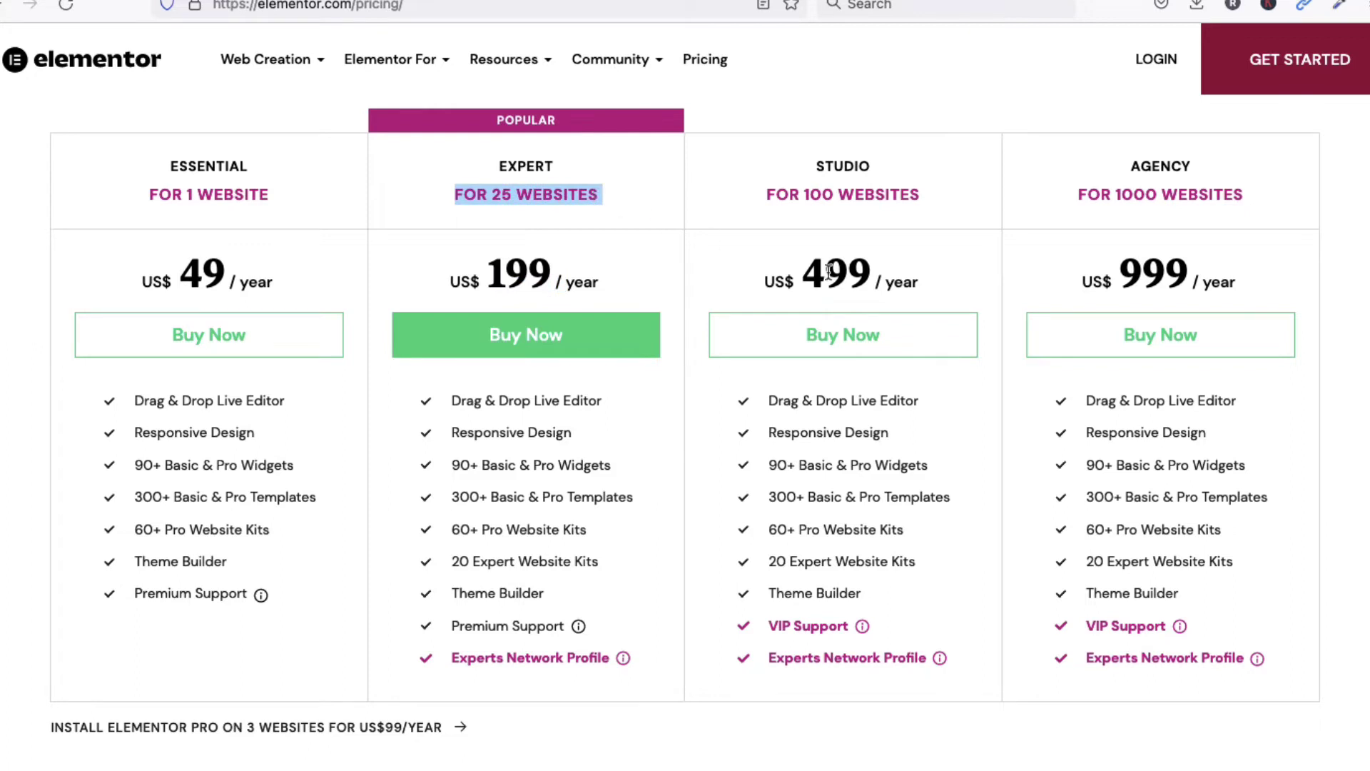
drag(803, 275, 872, 278)
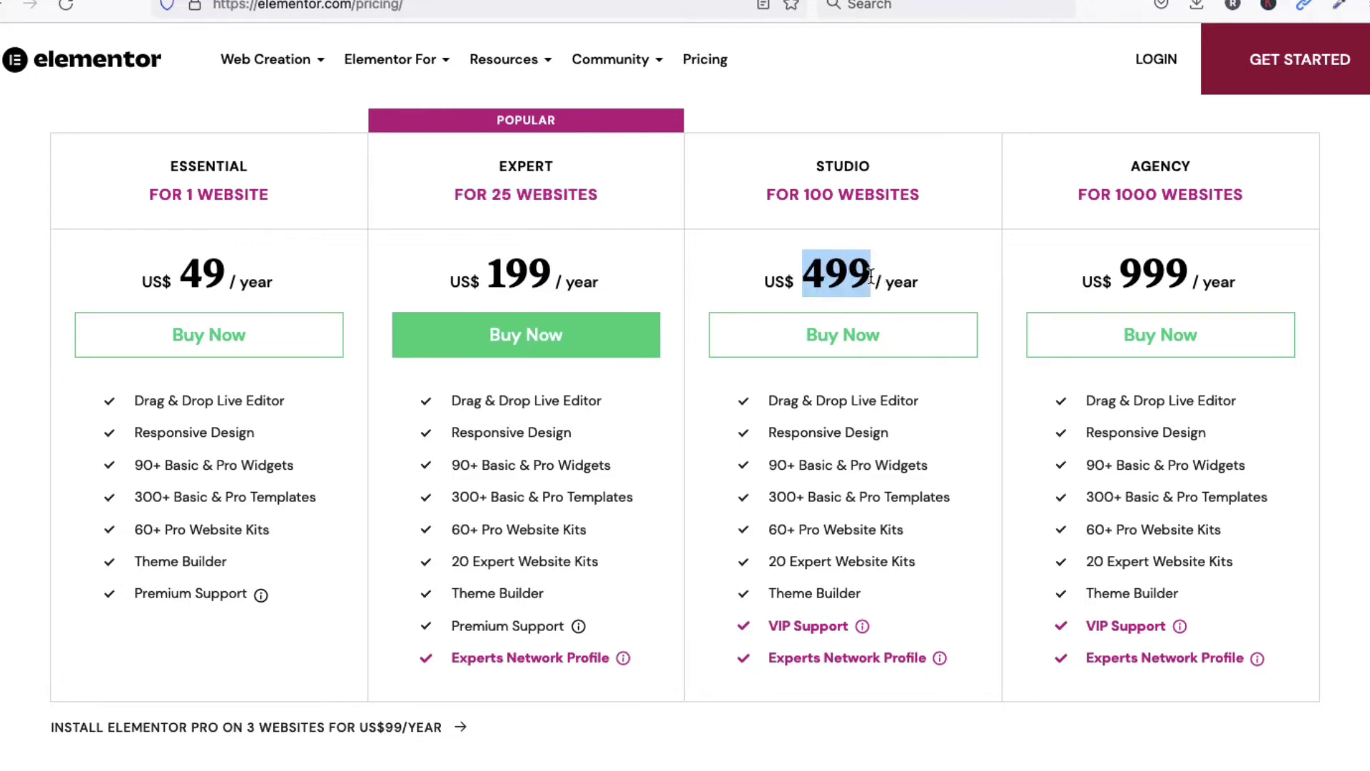
drag(802, 195, 841, 195)
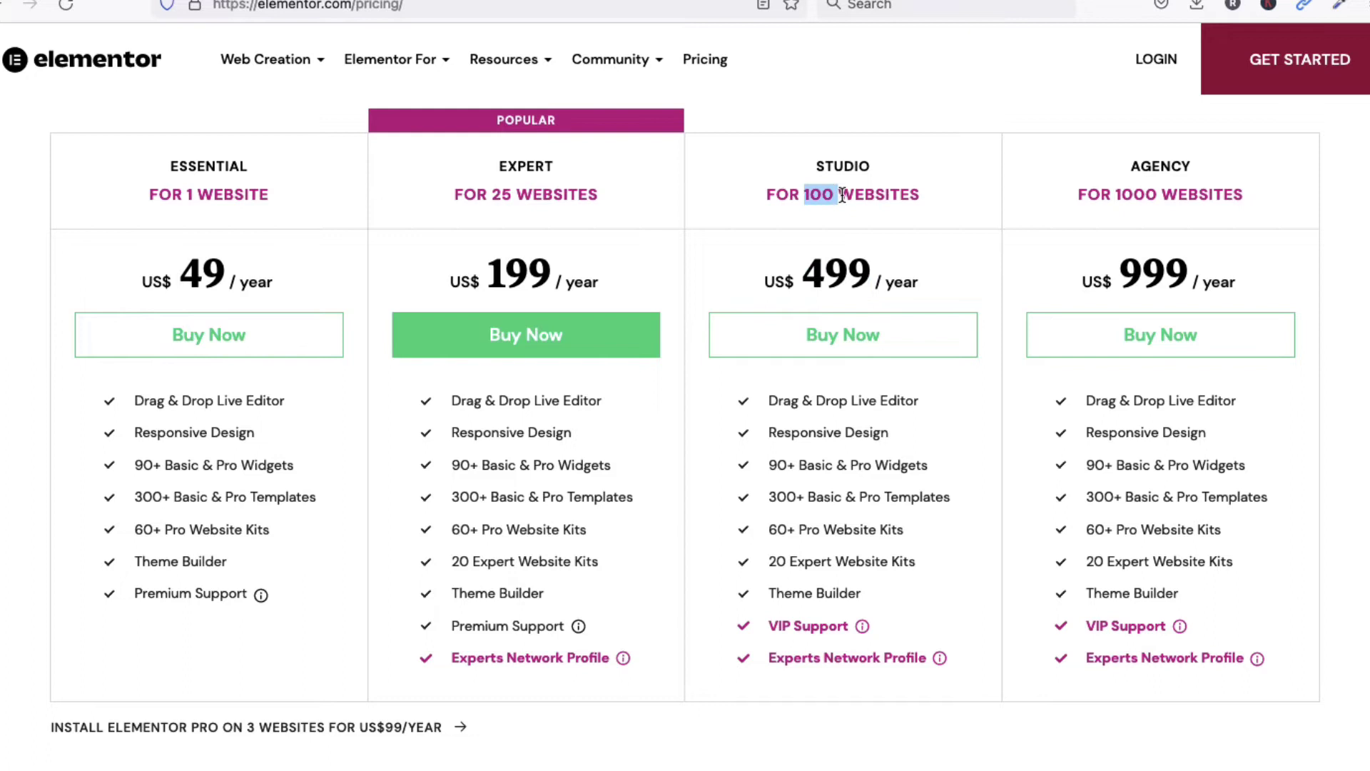
drag(1124, 274, 1200, 277)
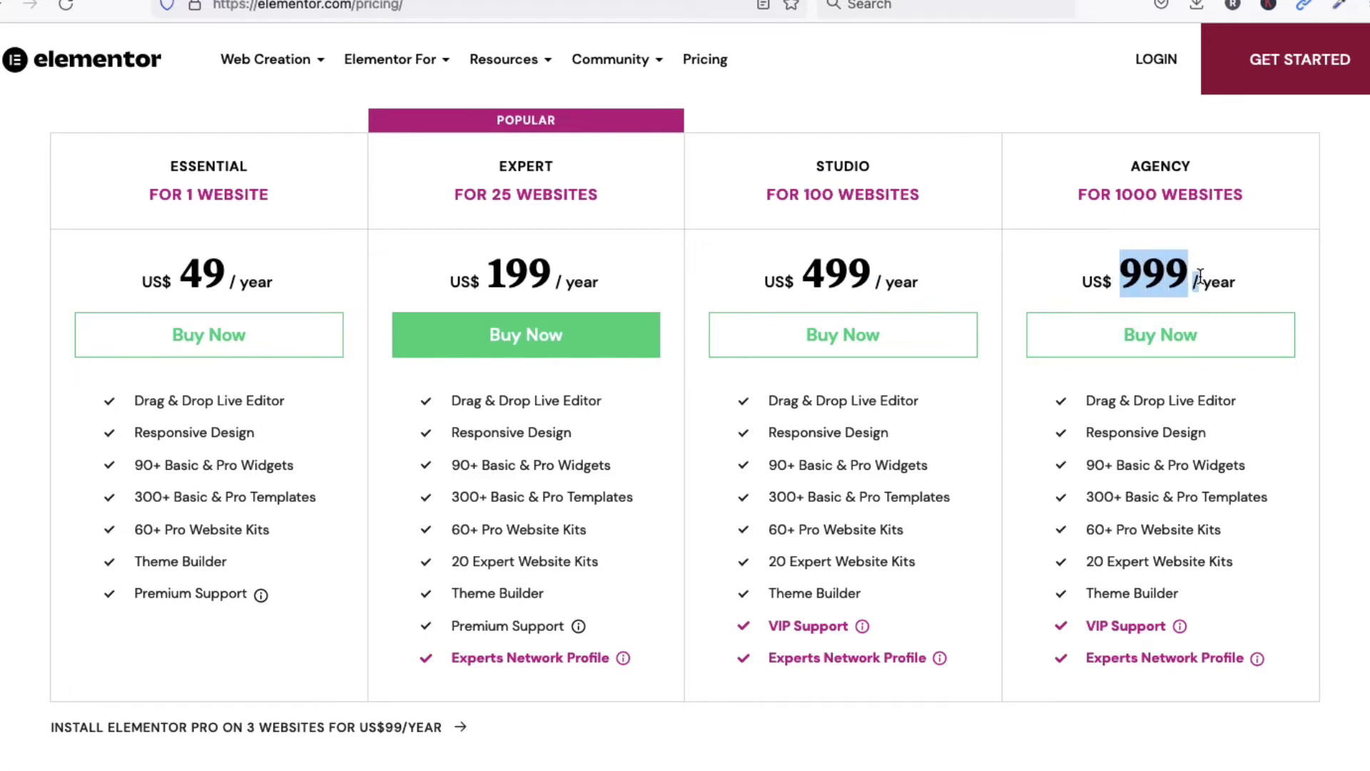
click(1112, 194)
drag(1113, 195, 1155, 191)
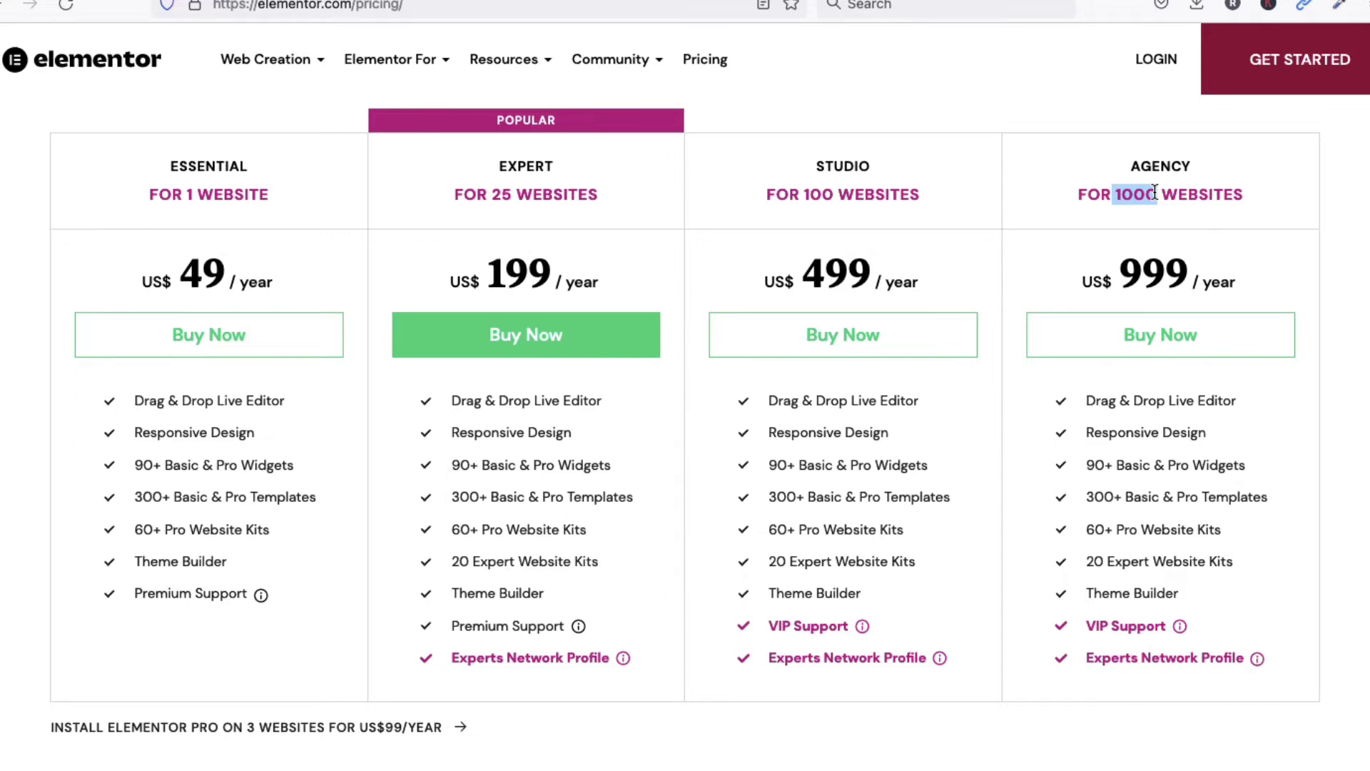
scroll(533, 537, down, 10)
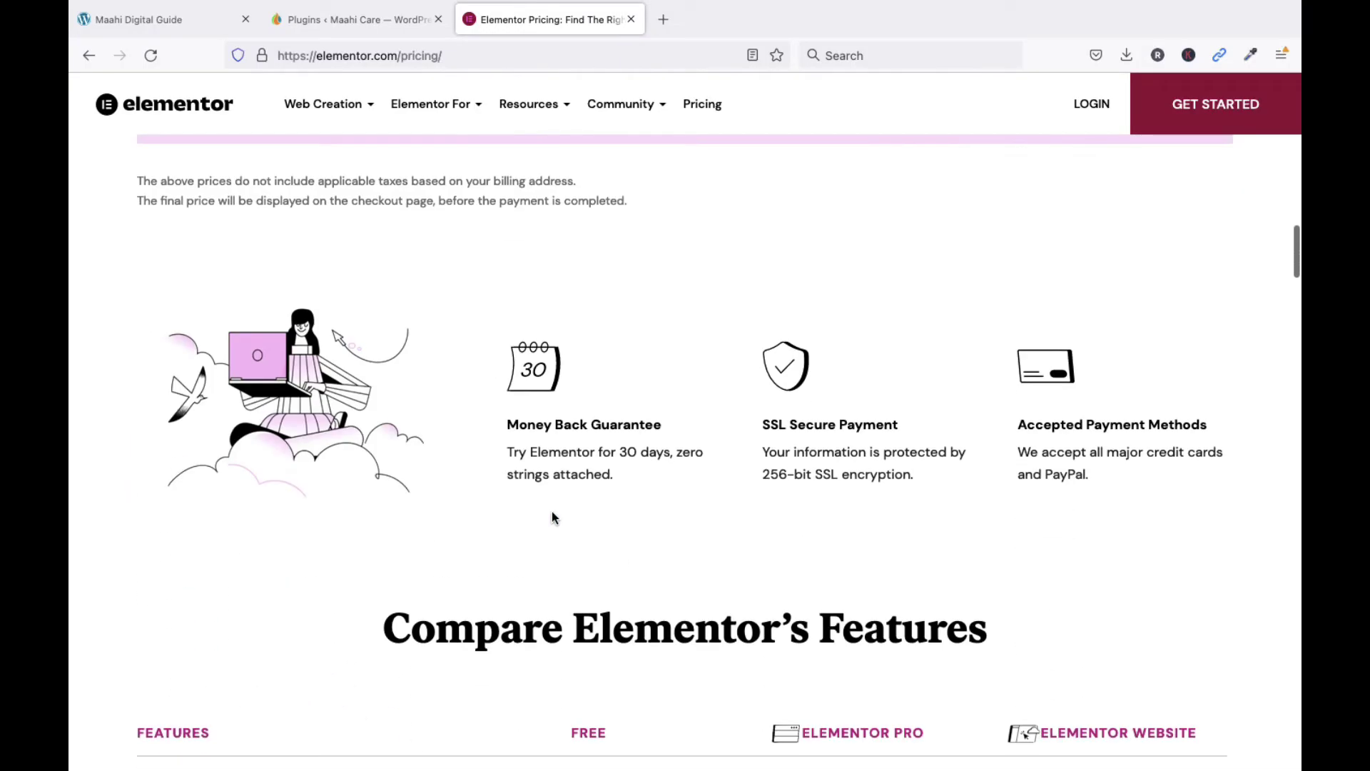
scroll(552, 511, up, 10)
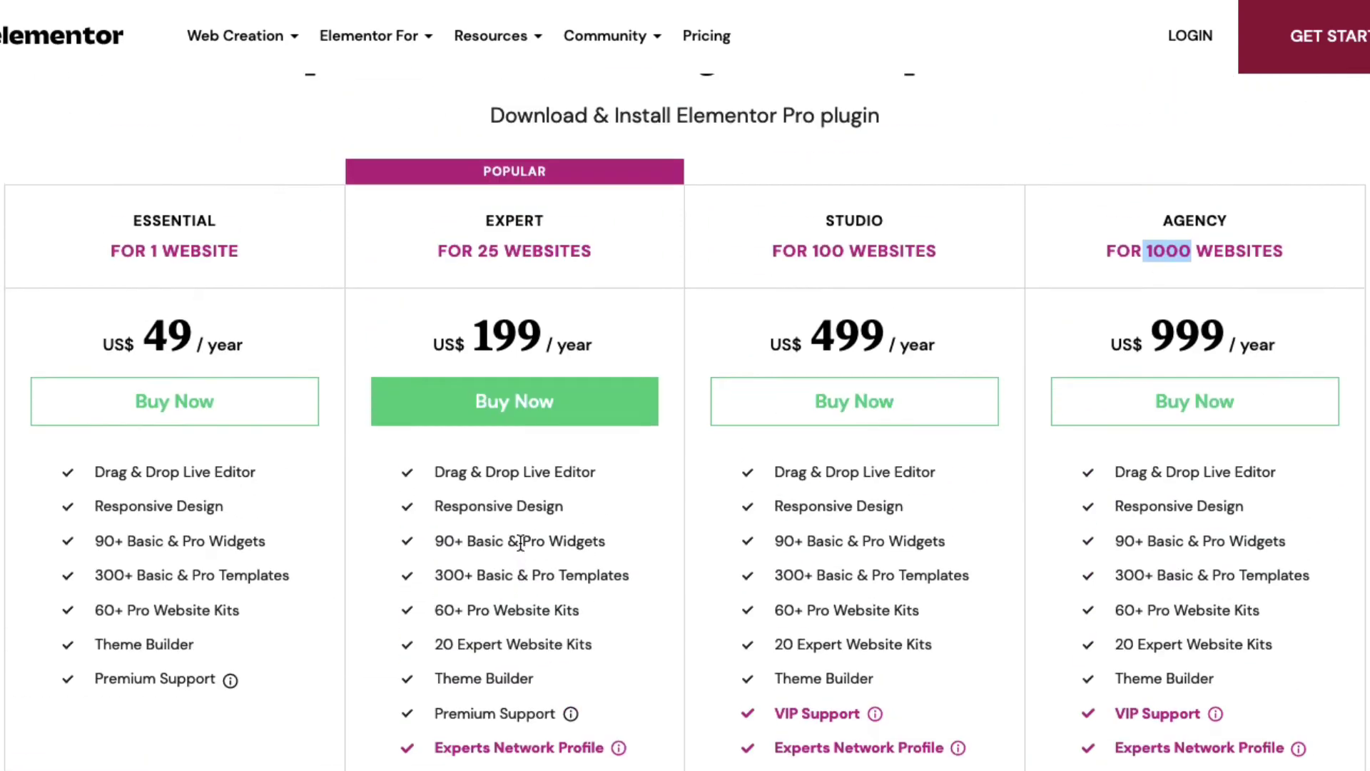
- Choose to buy the Essential plan and submit the billing info with the customer's first name, last name and postal code
click(288, 319)
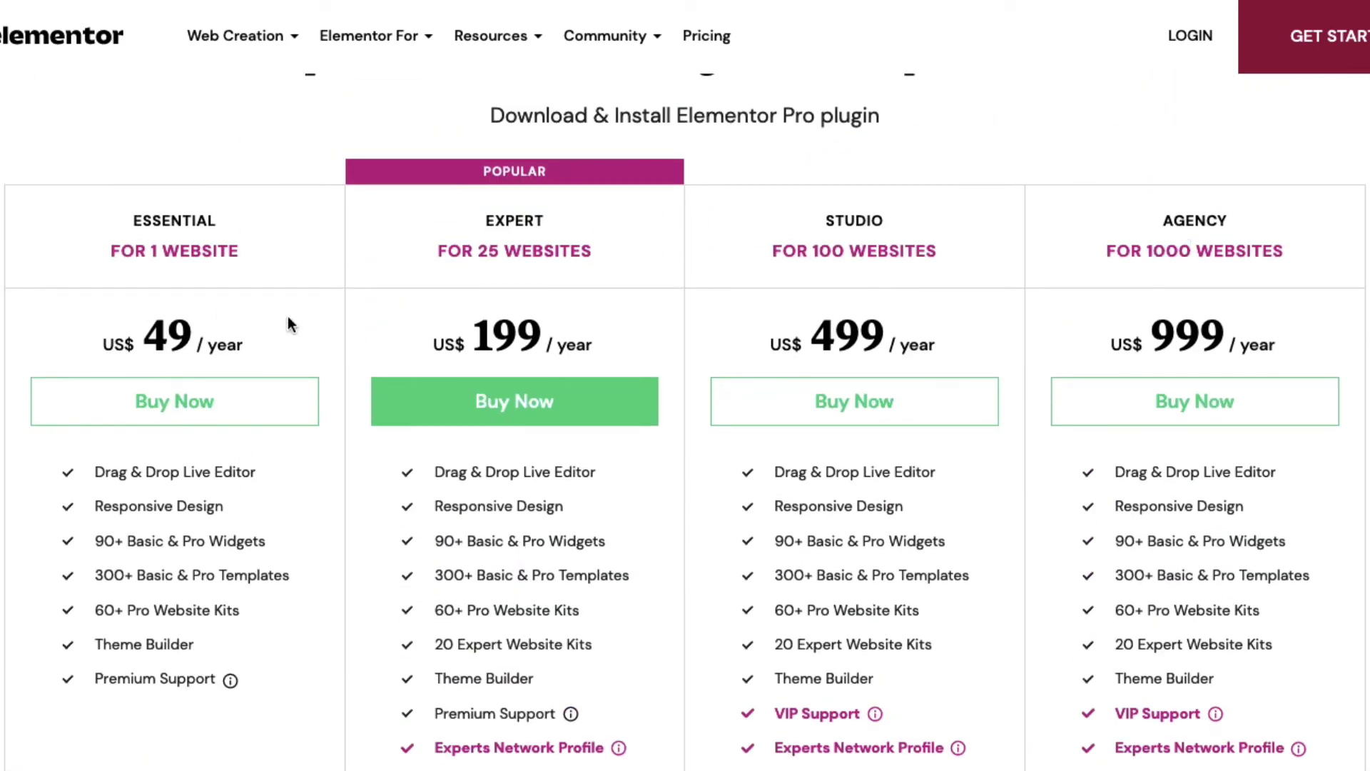
click(193, 412)
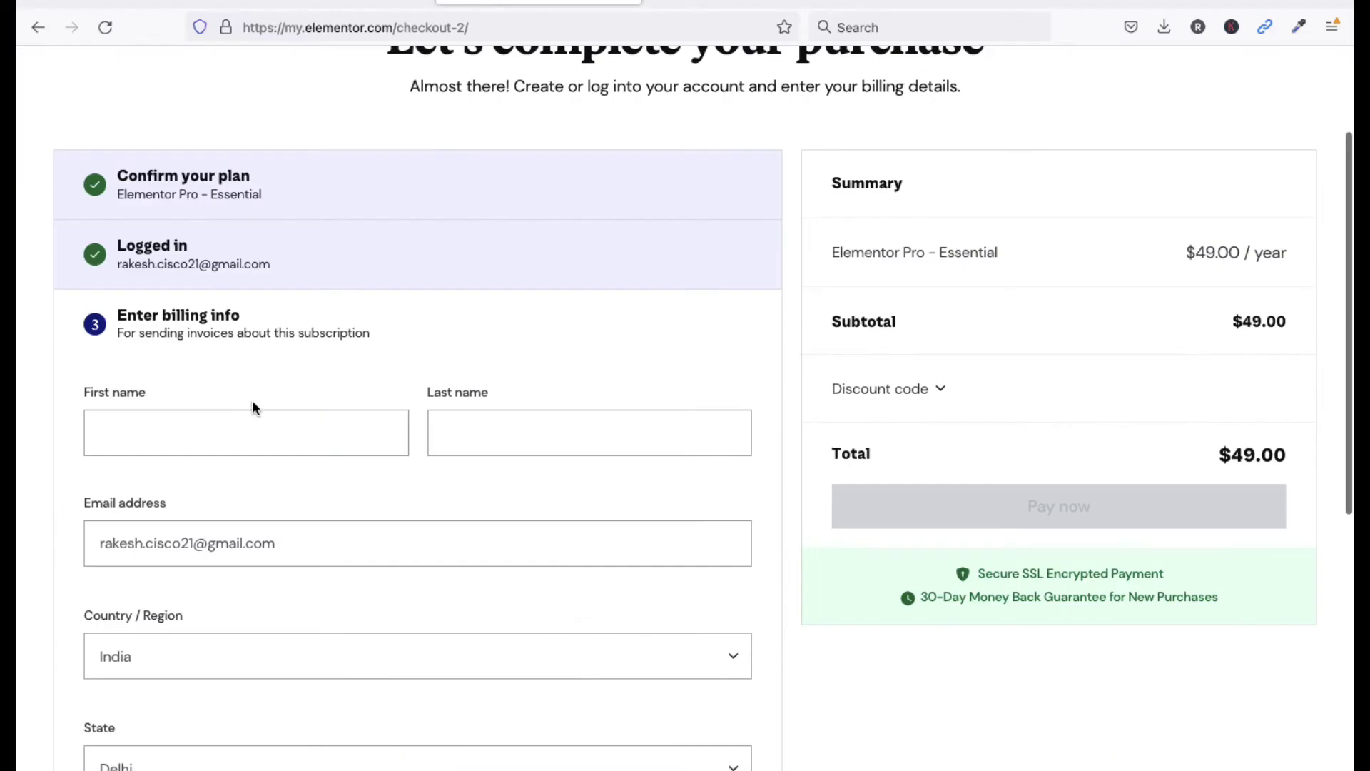
click(211, 426)
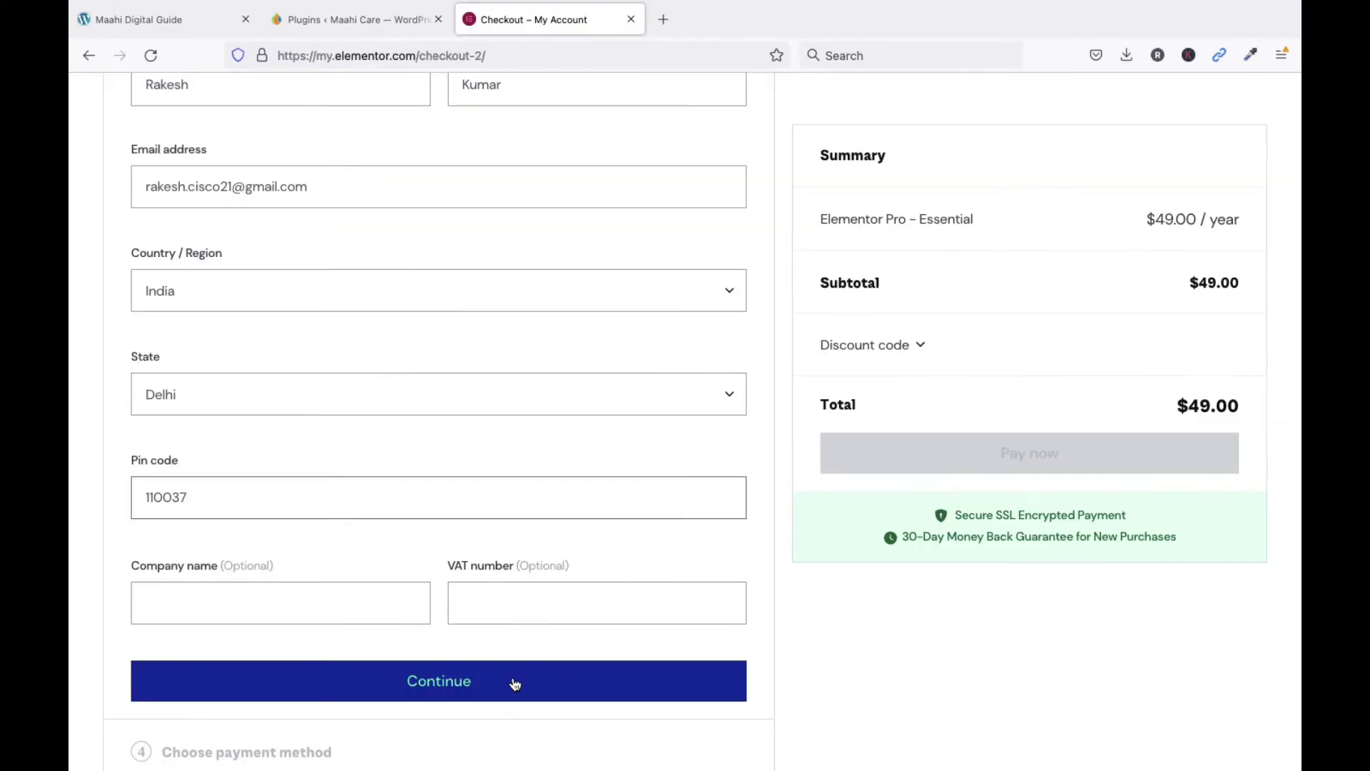
click(514, 683)
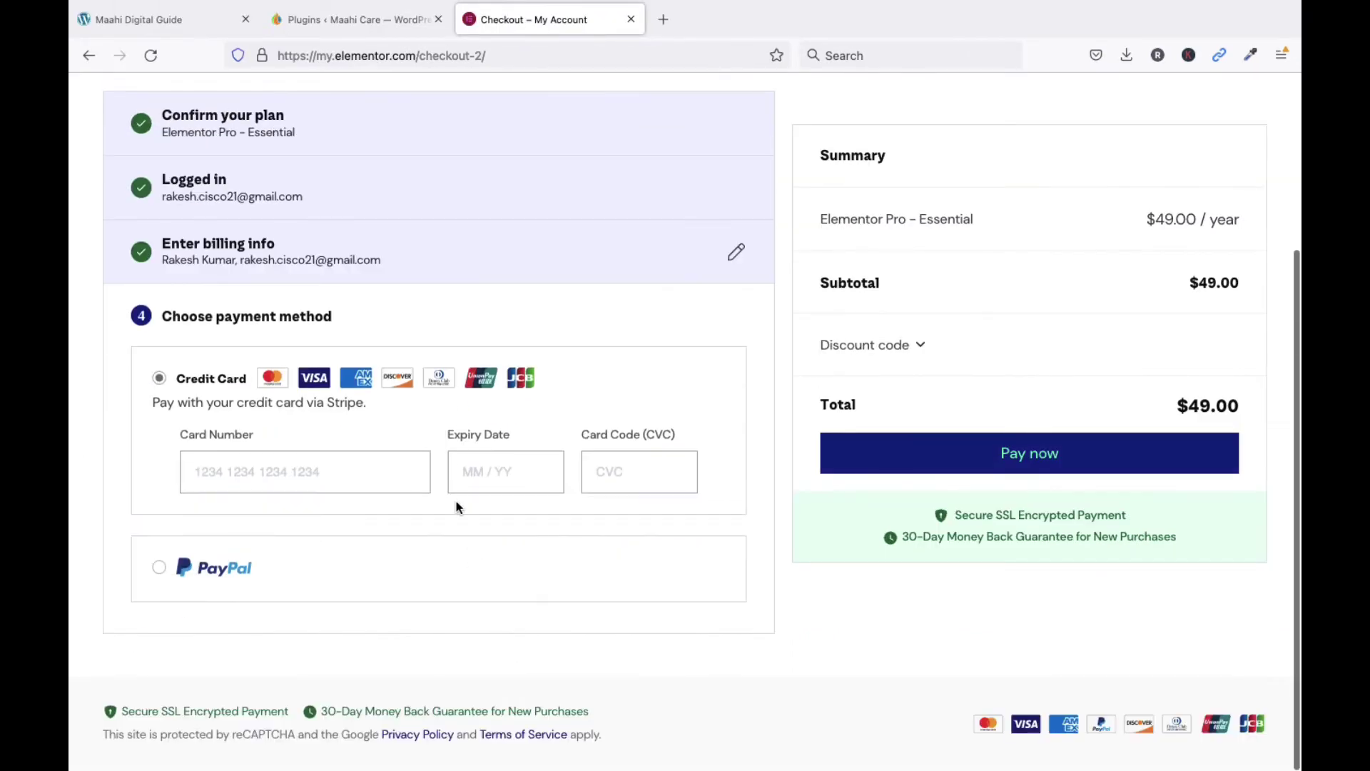
- Pay for the Essential plan by credit card, entering the card number, expiry date and card code
click(260, 465)
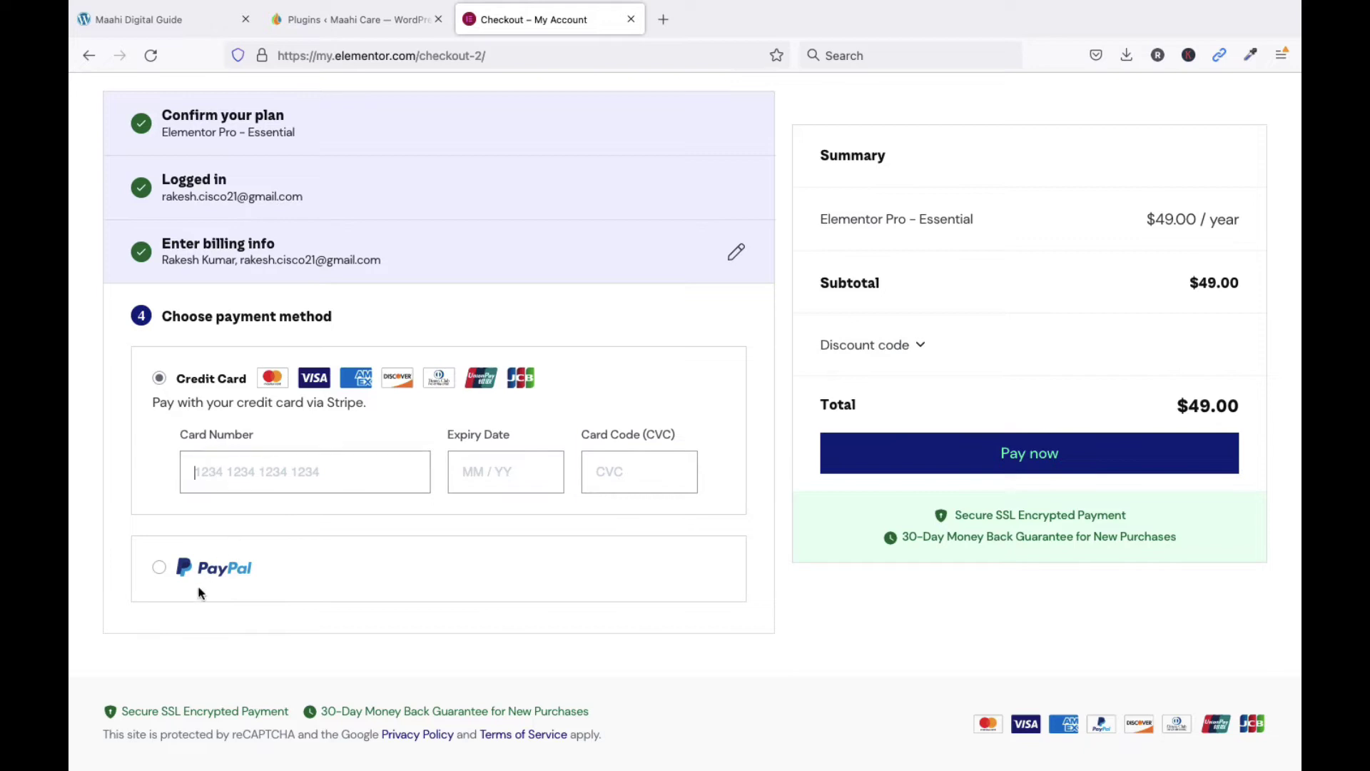
click(157, 571)
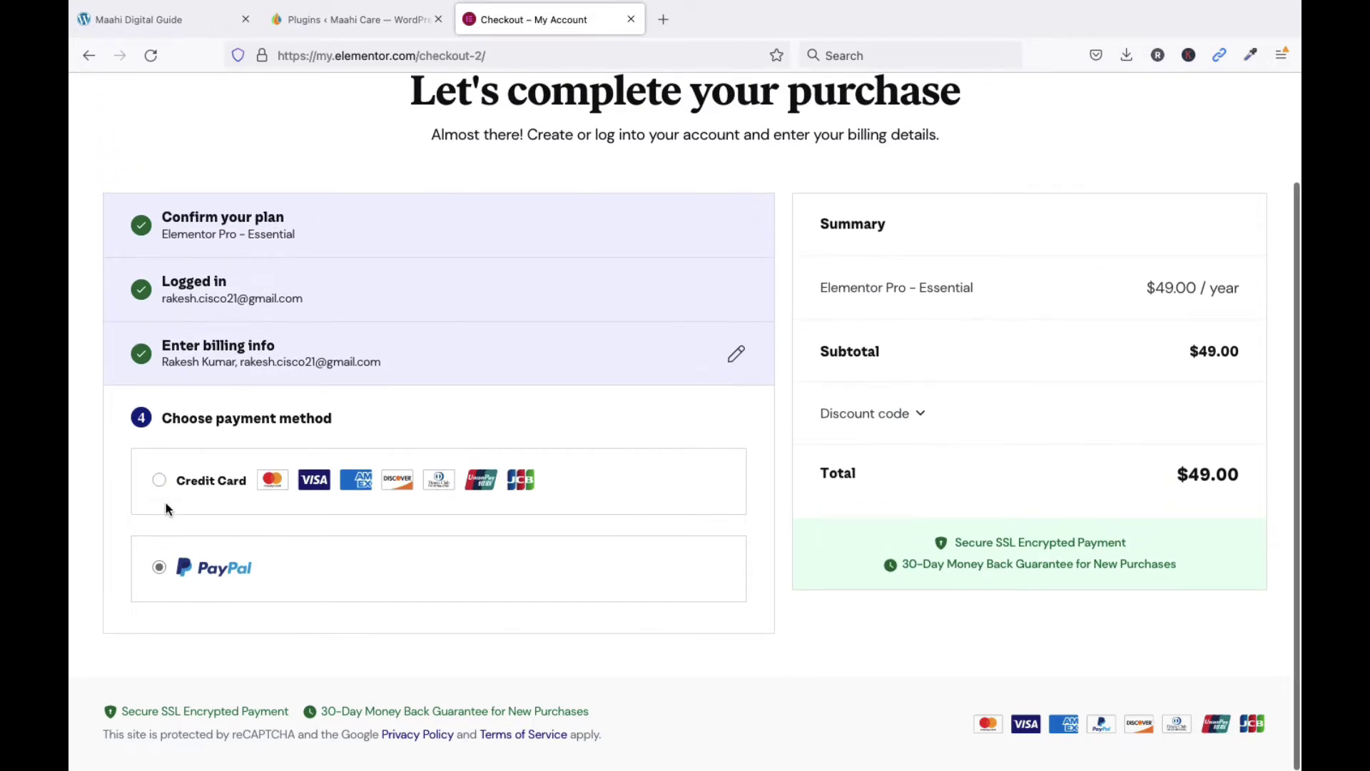
click(158, 482)
click(218, 567)
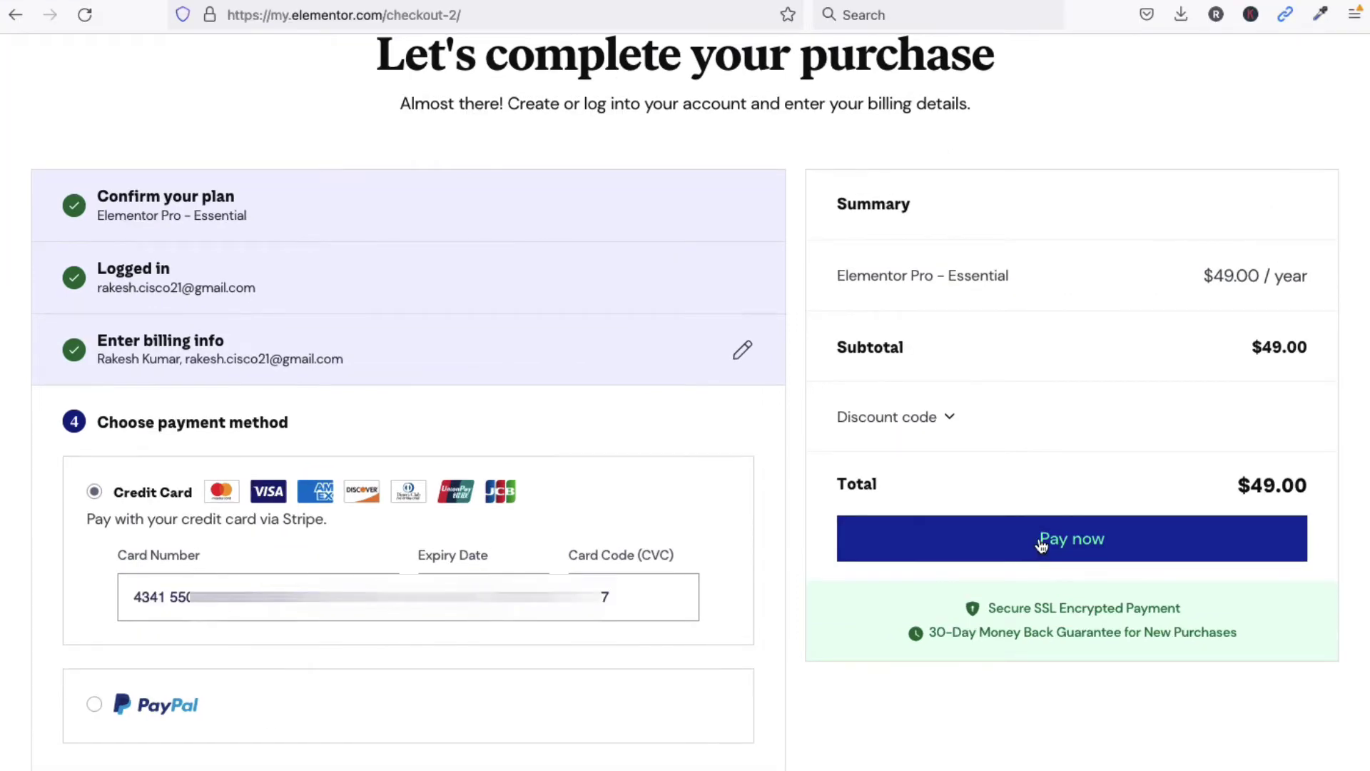
click(1041, 543)
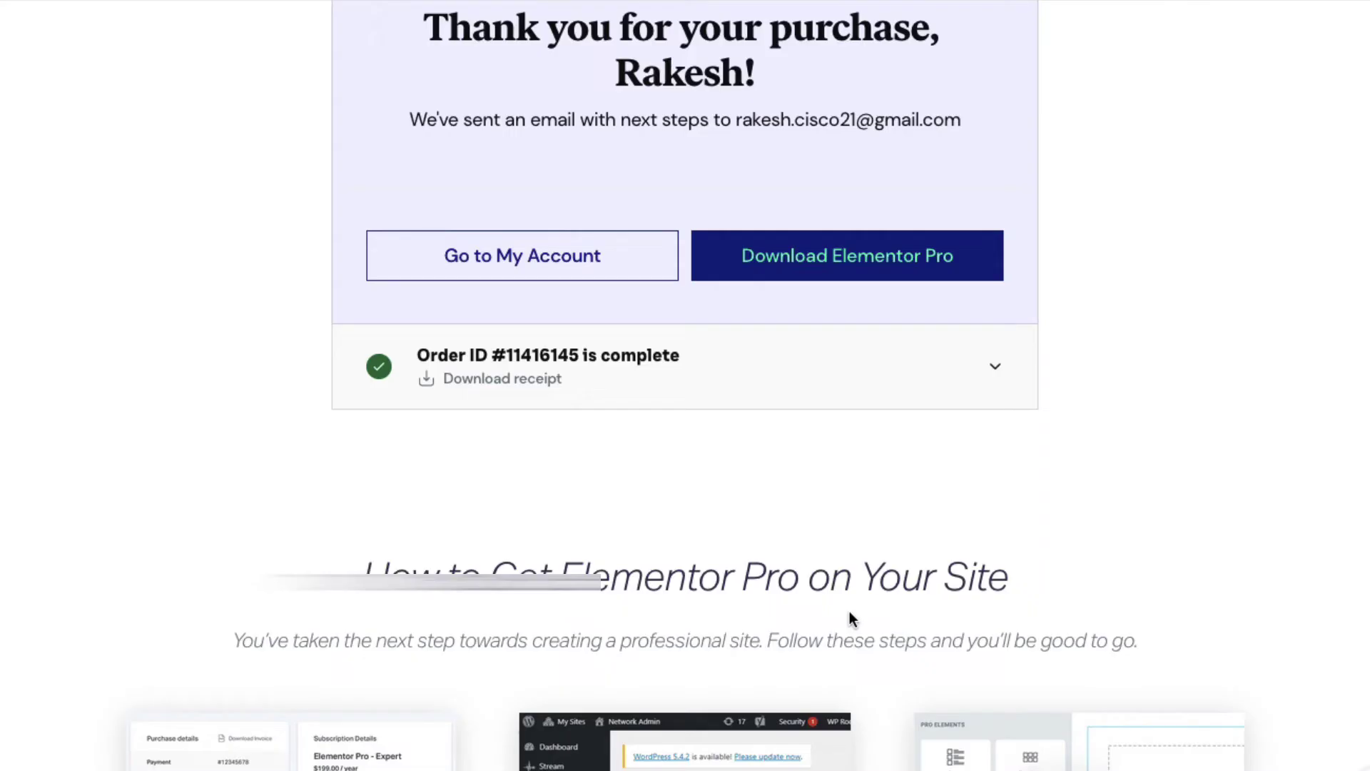
- Download the Elementor Pro plugin and save the file elementor-pro-3.5.2.zip
scroll(850, 618, down, 5)
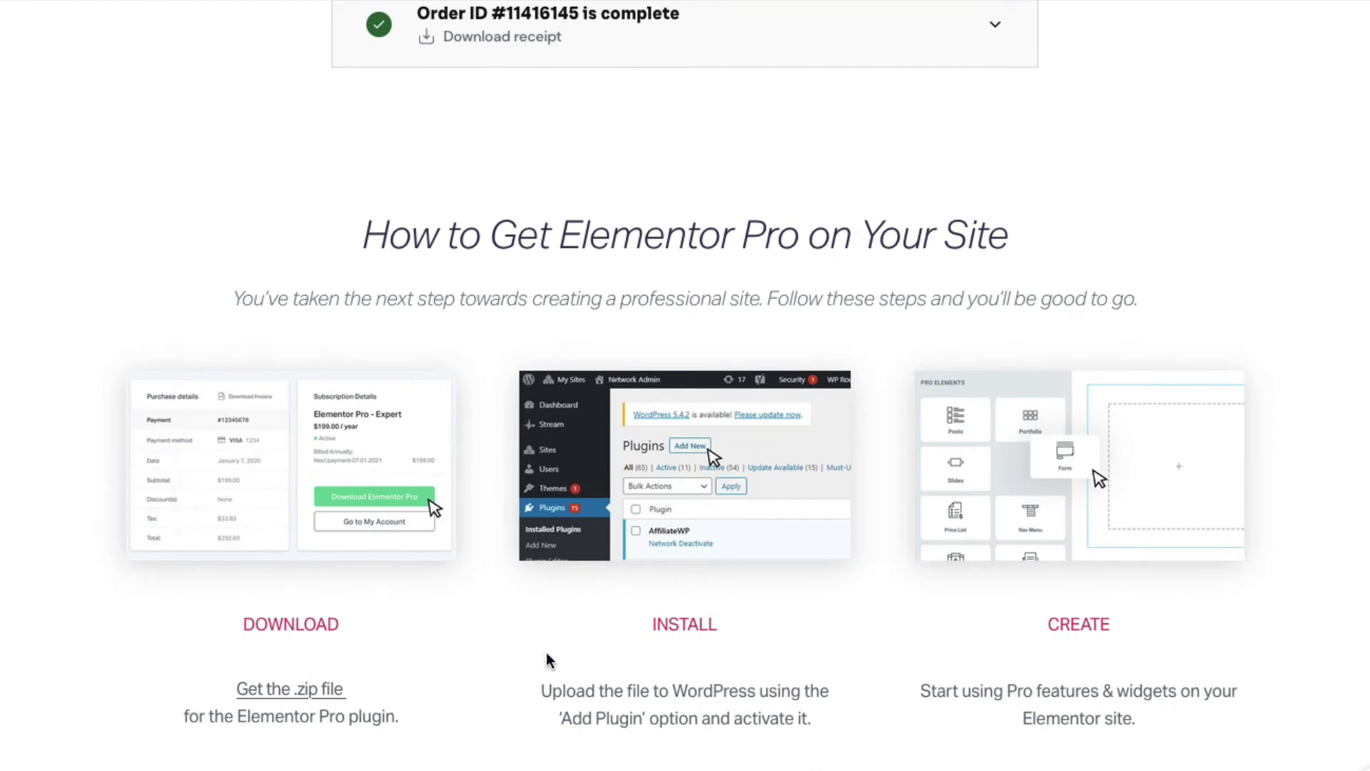
scroll(408, 594, up, 7)
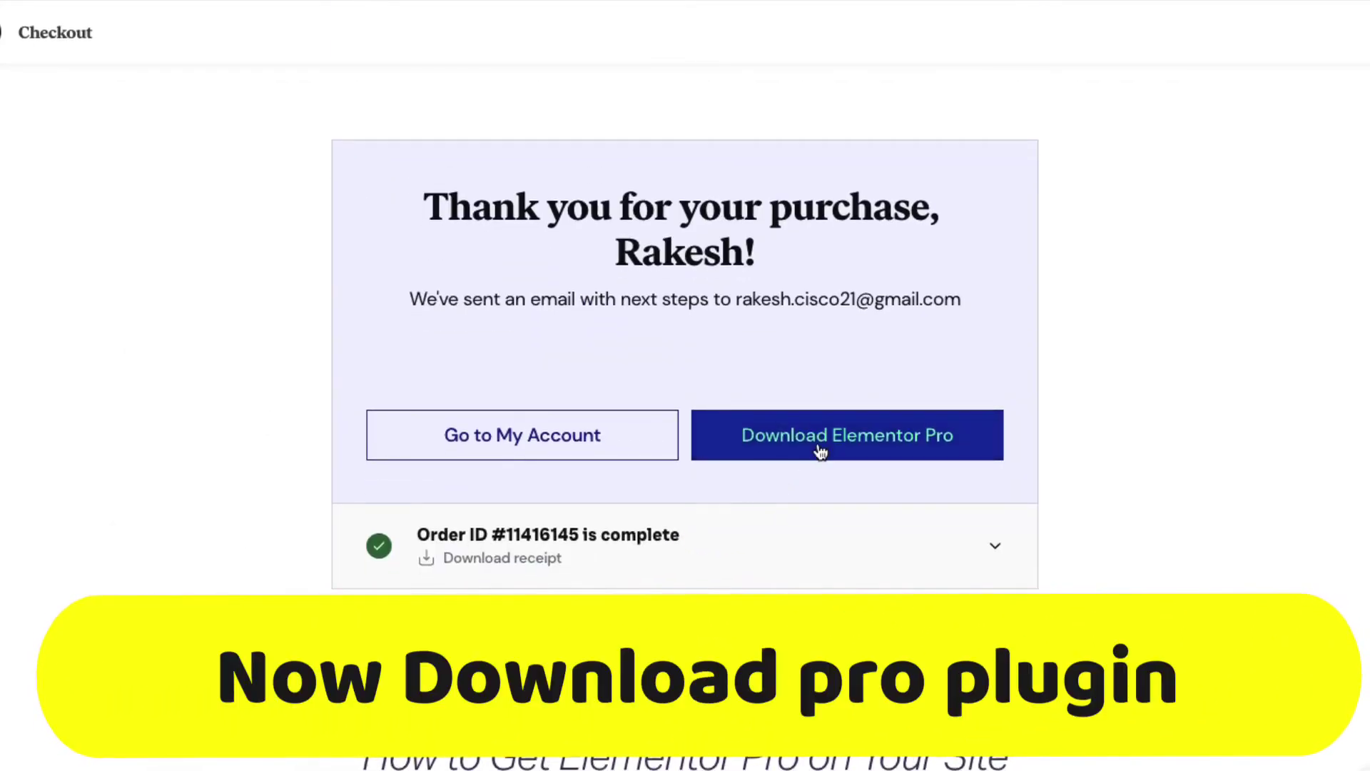
click(799, 437)
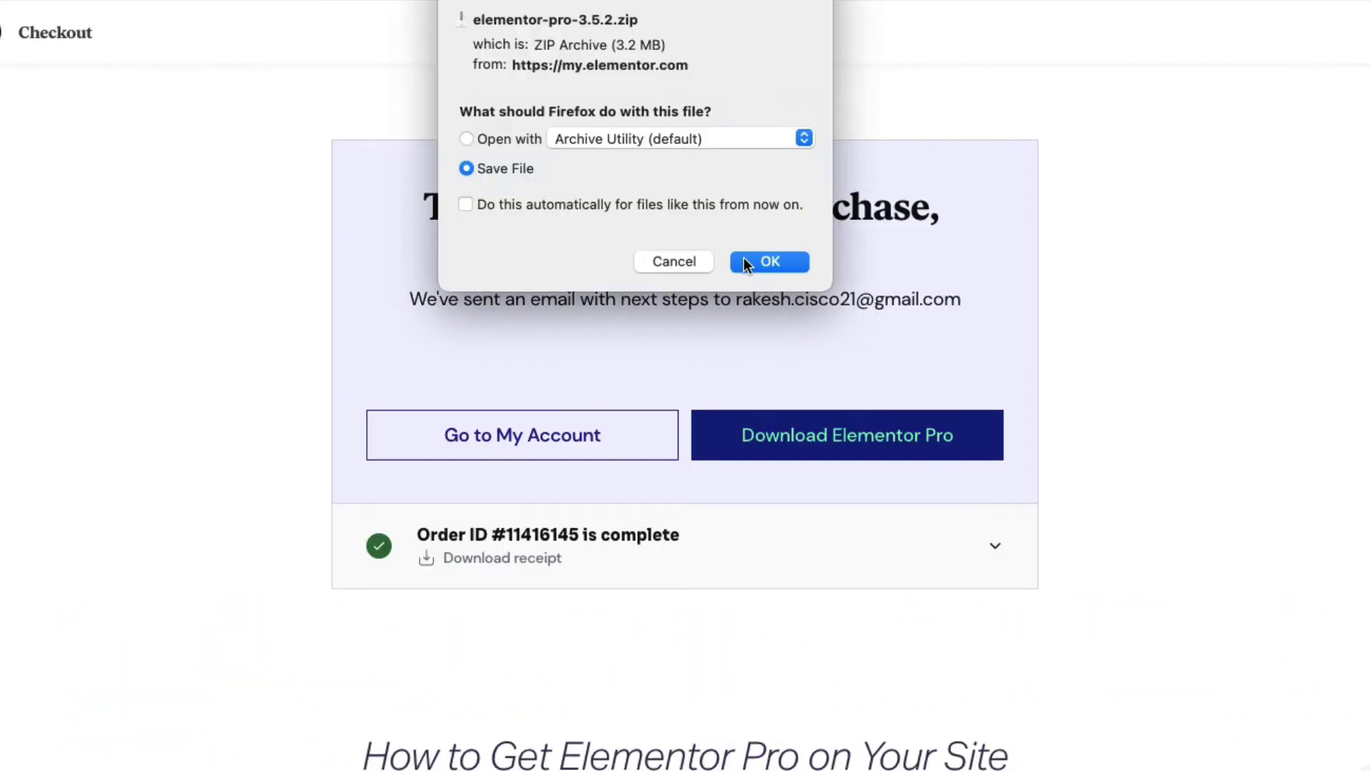
click(744, 263)
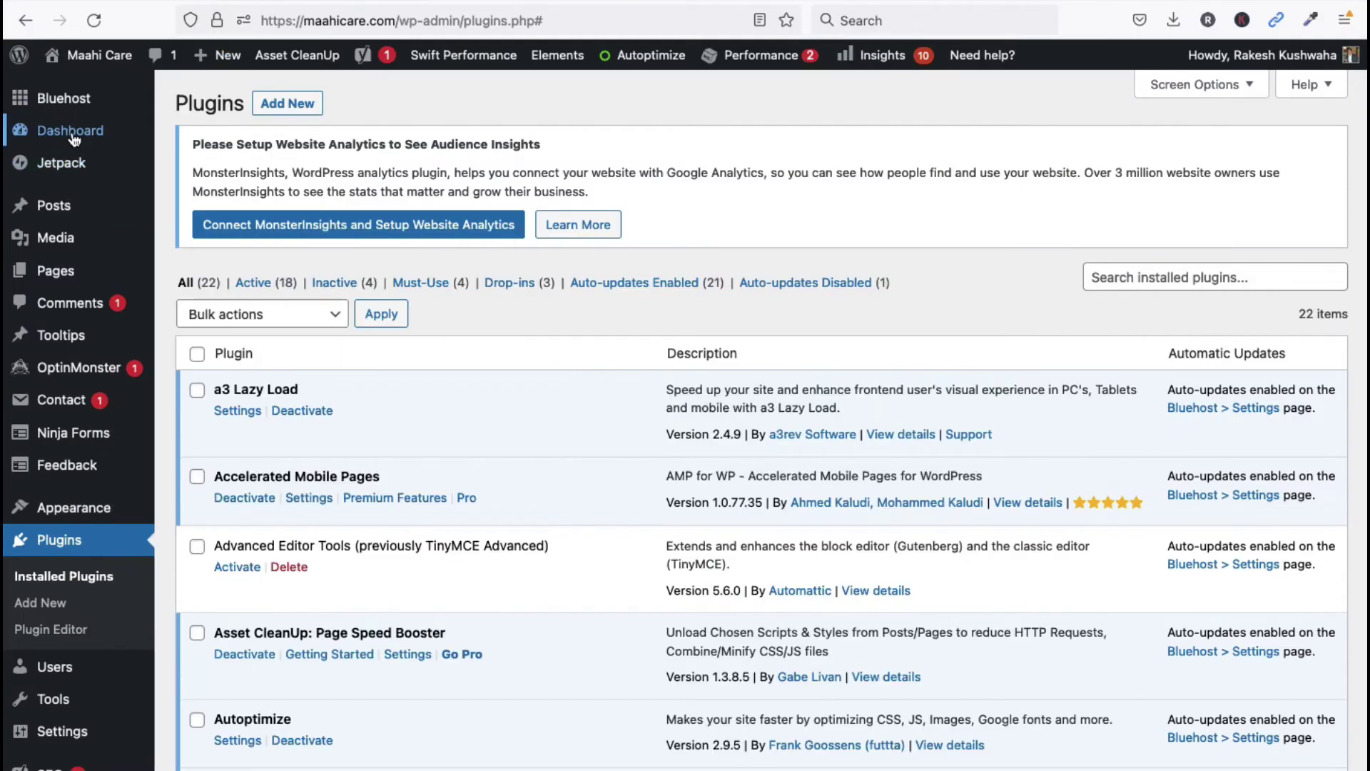
- Switch to the WordPress admin and open the upload form for adding a new plugin
click(72, 136)
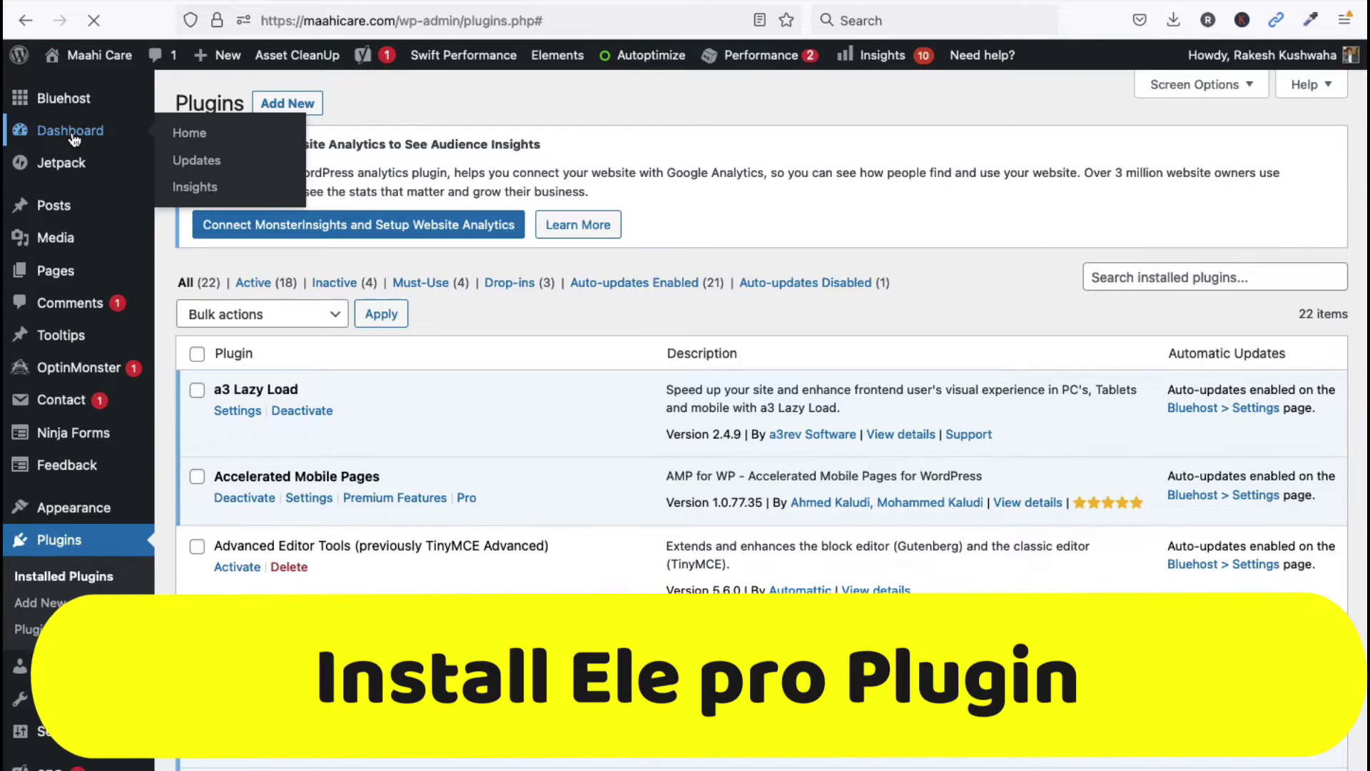
scroll(86, 577, down, 2)
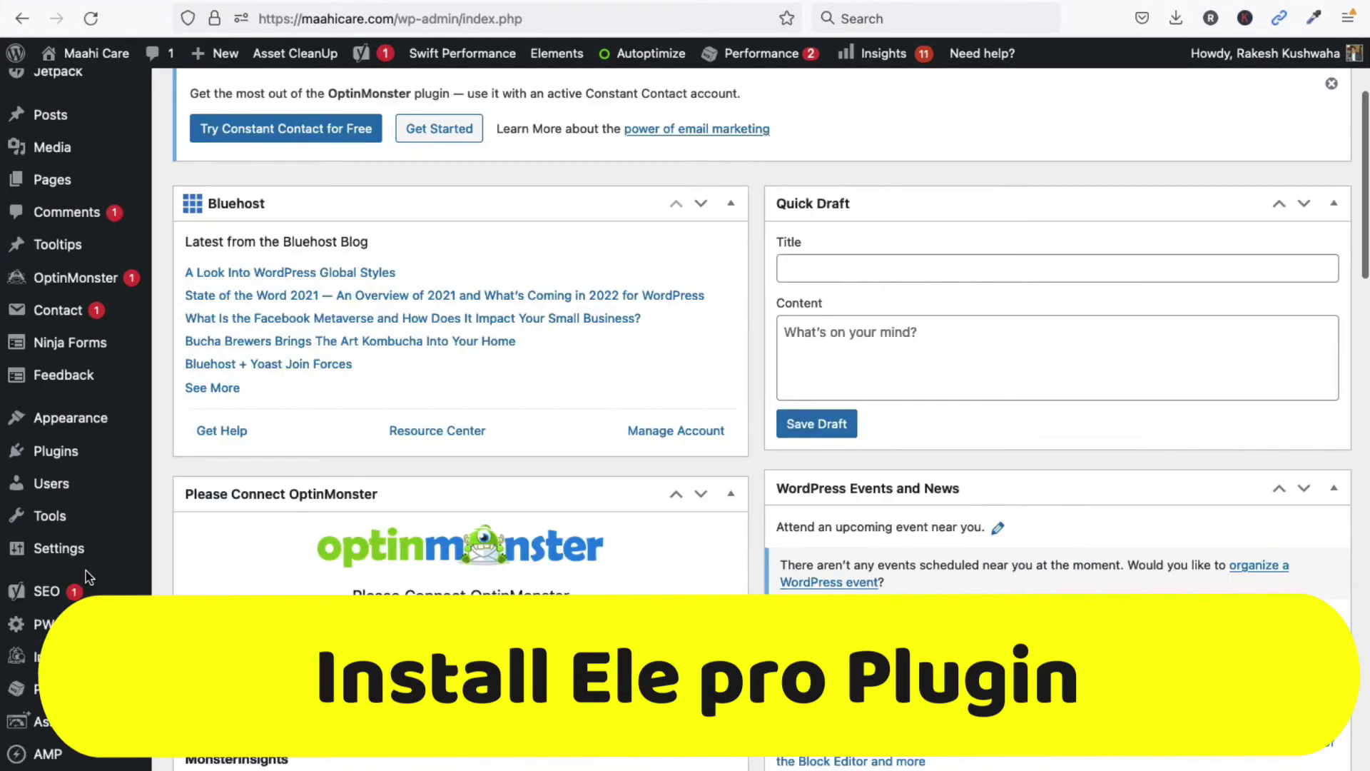
mouse_move(56, 457)
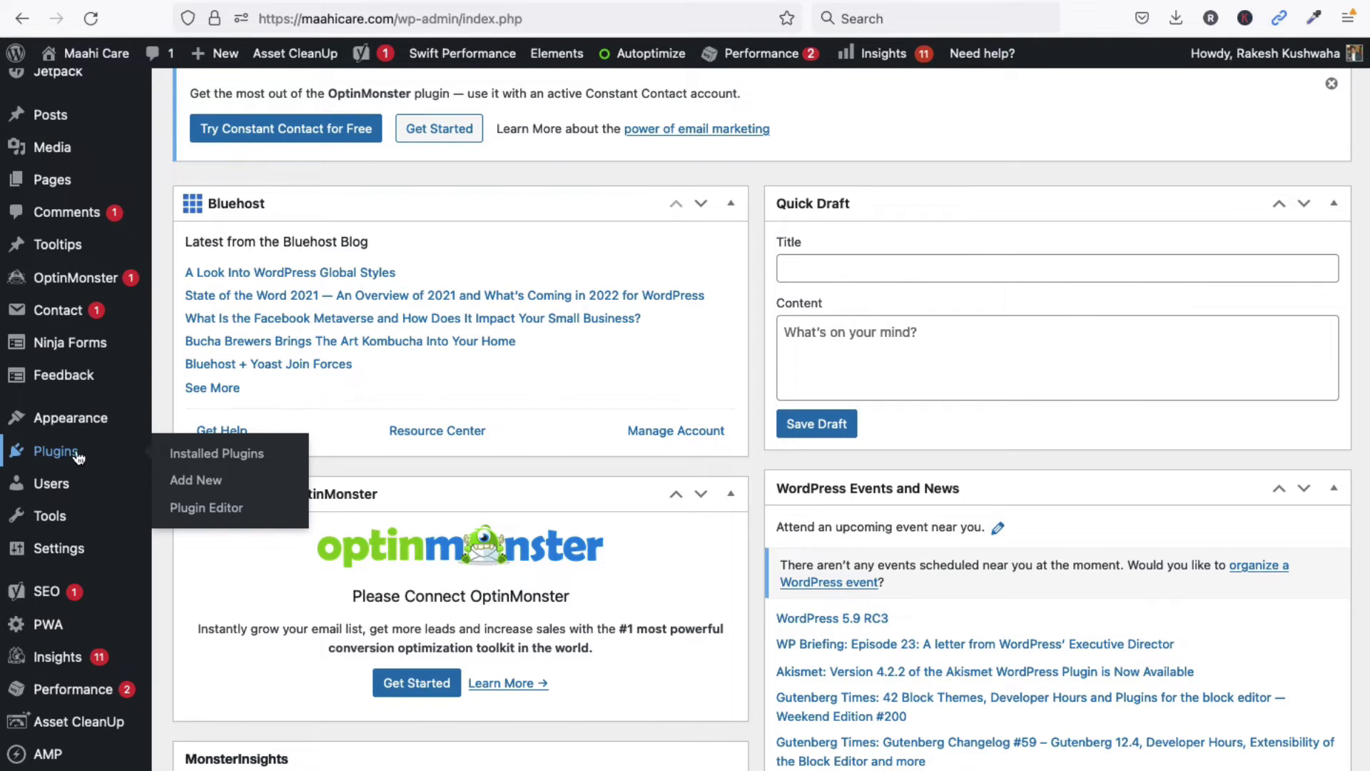
click(183, 487)
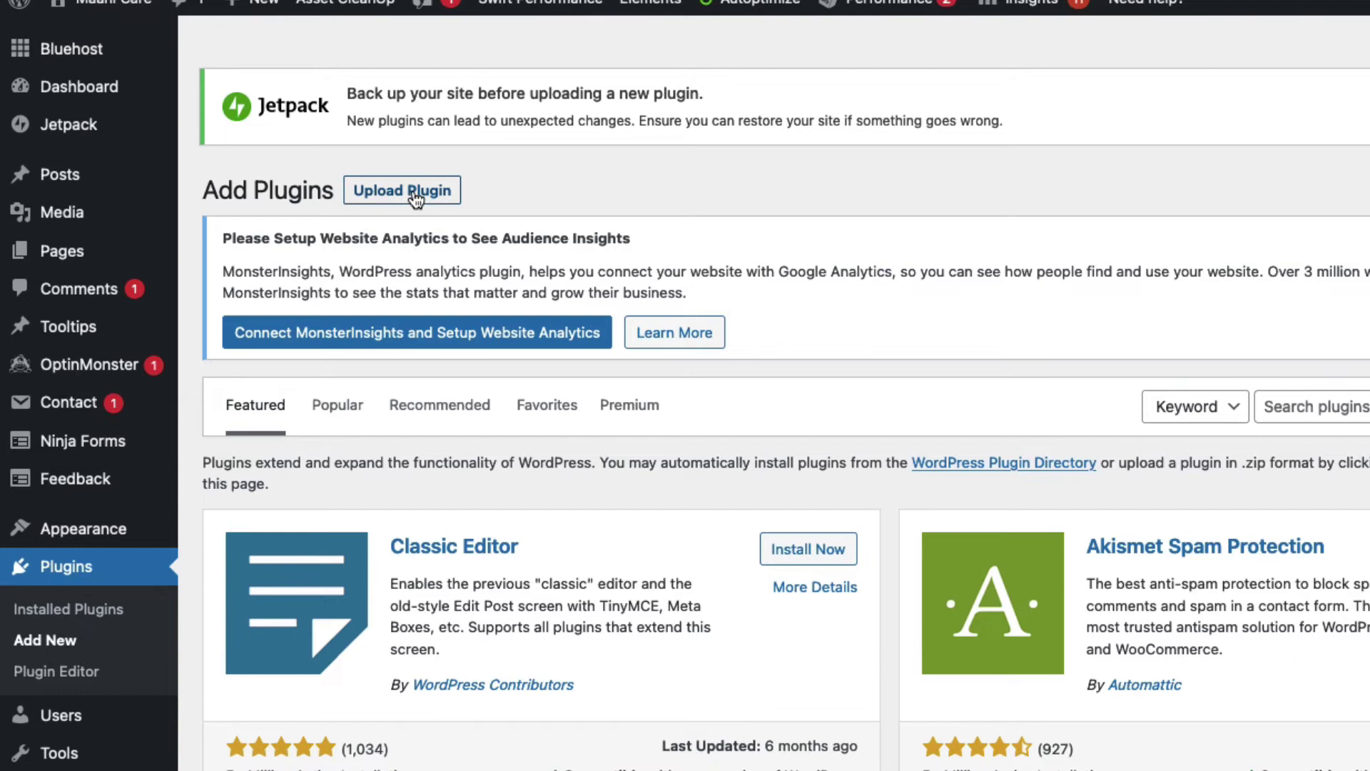
drag(205, 186, 433, 193)
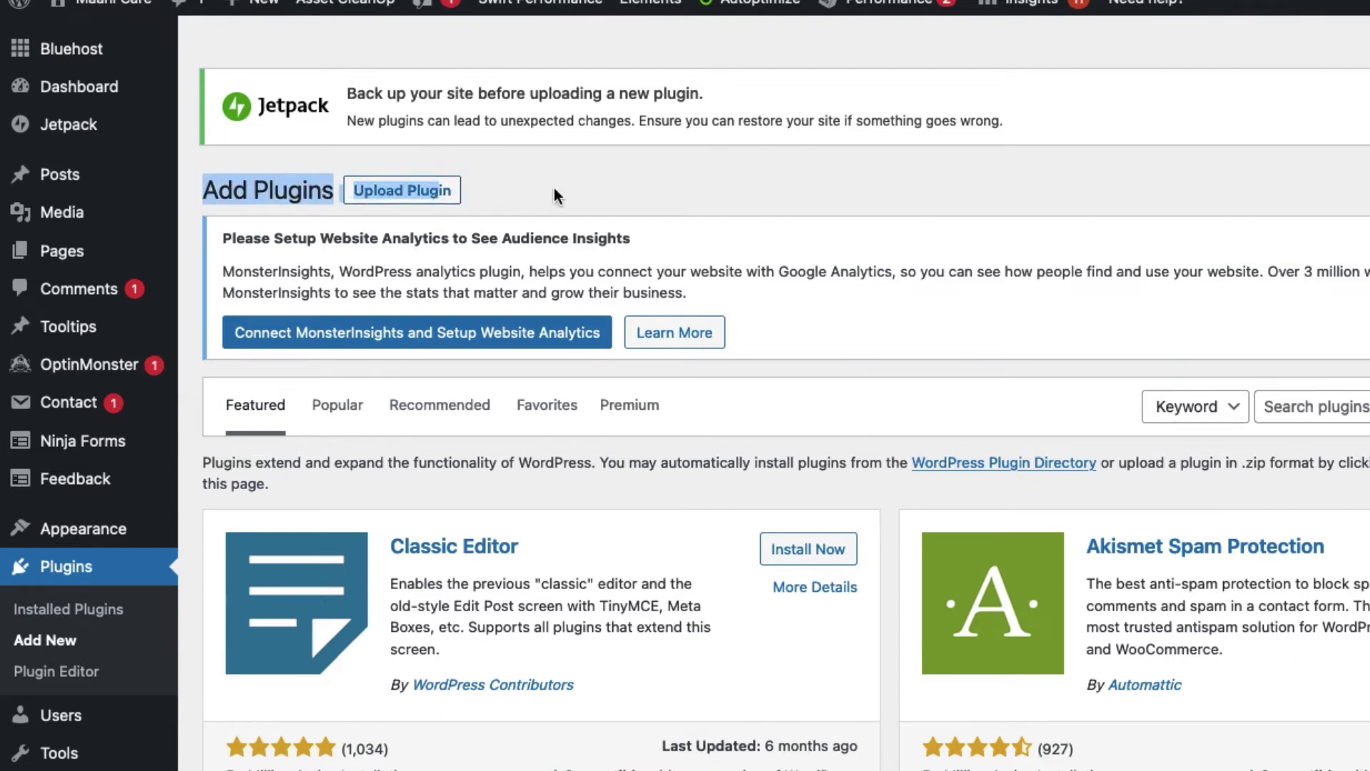
click(430, 205)
click(429, 200)
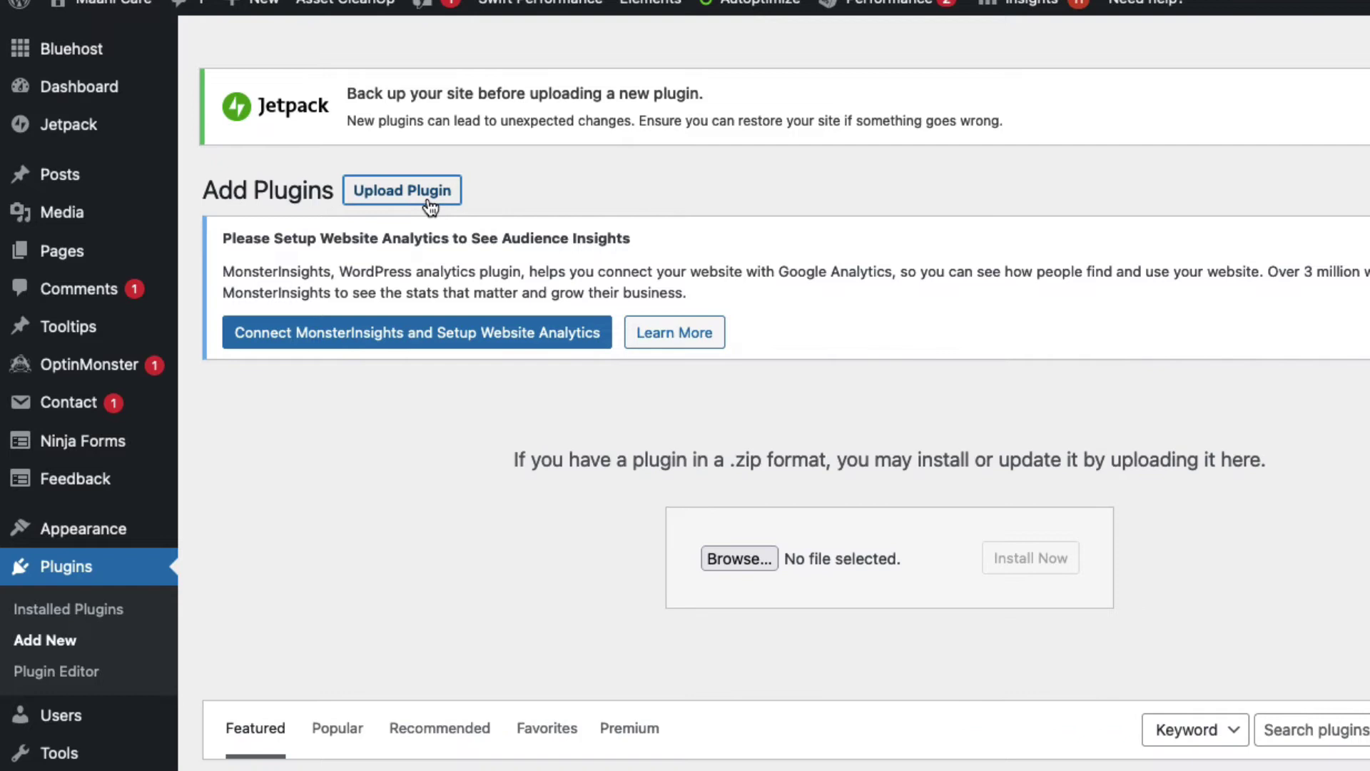
- Upload elementor-pro-3.5.2.zip from the Downloads folder and install it as a plugin
click(761, 567)
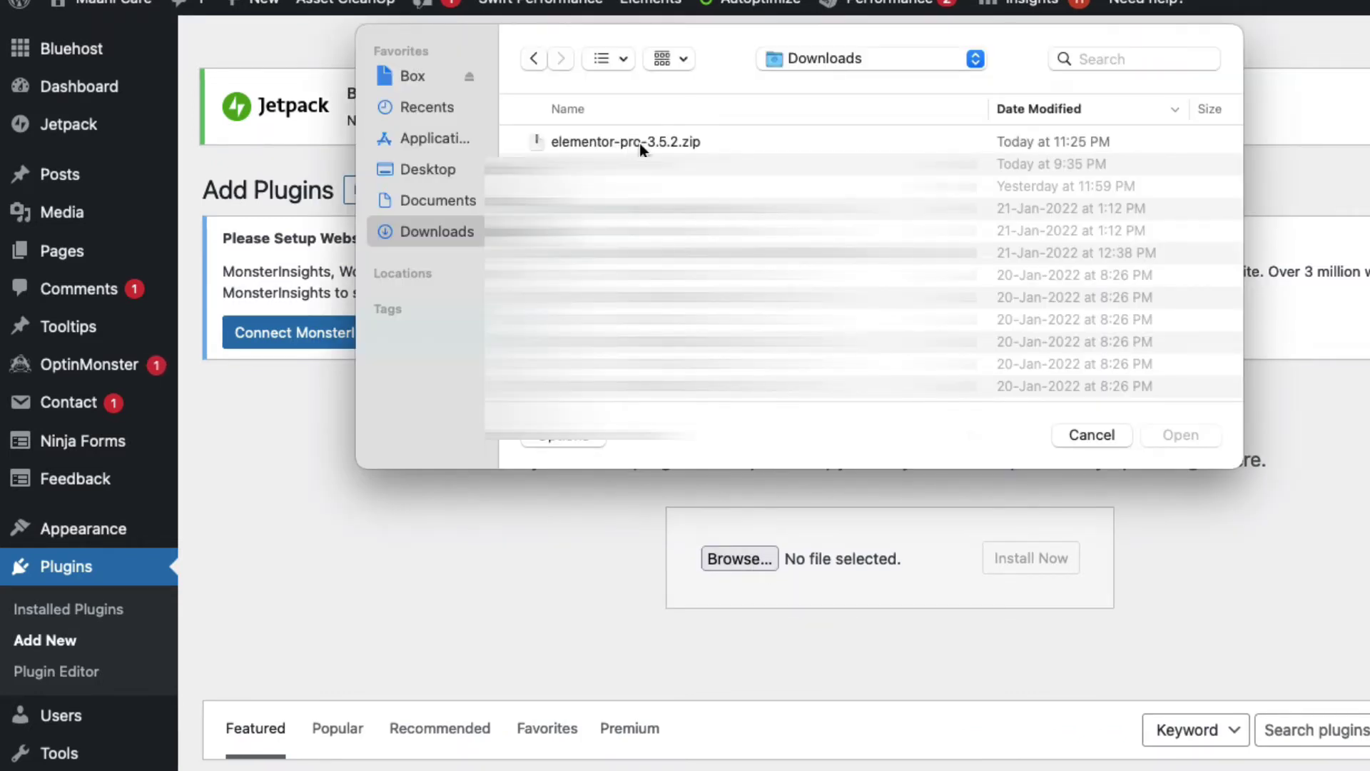
click(641, 145)
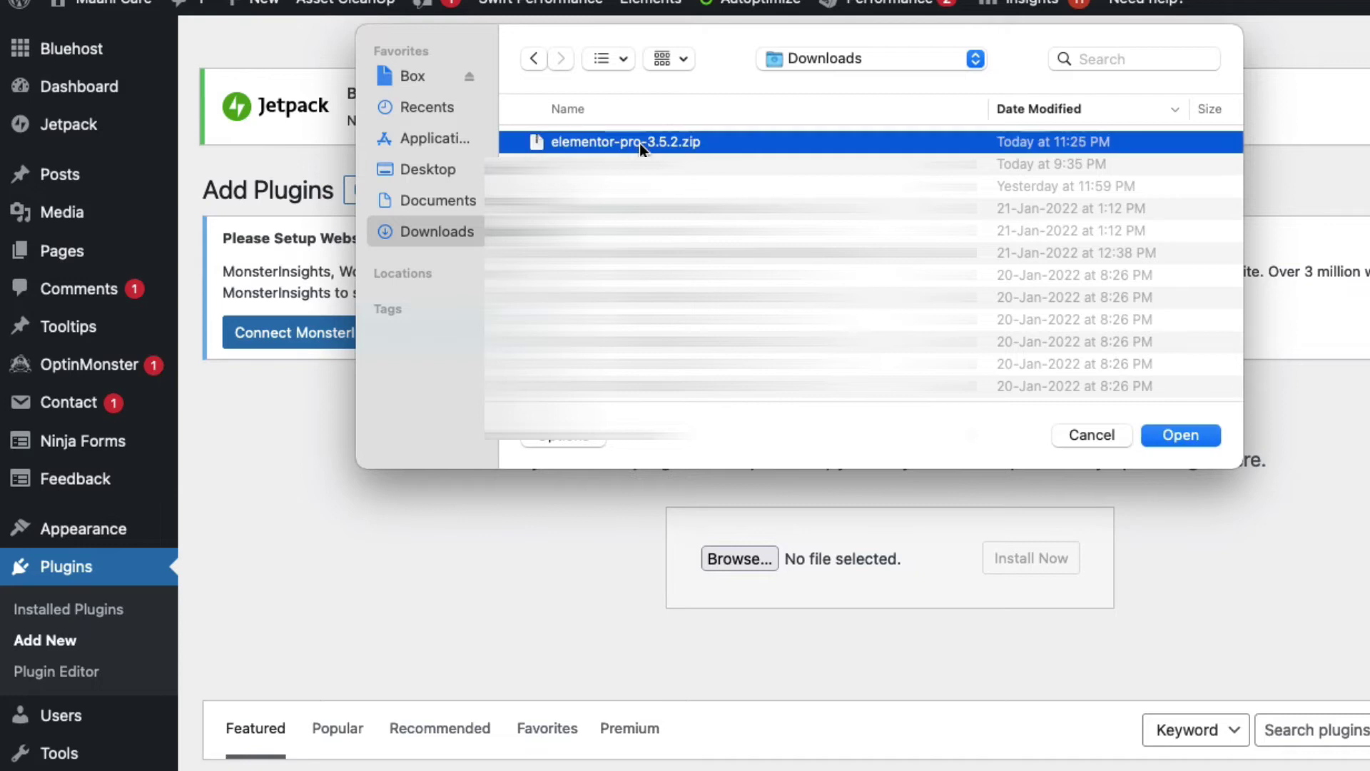
click(1179, 442)
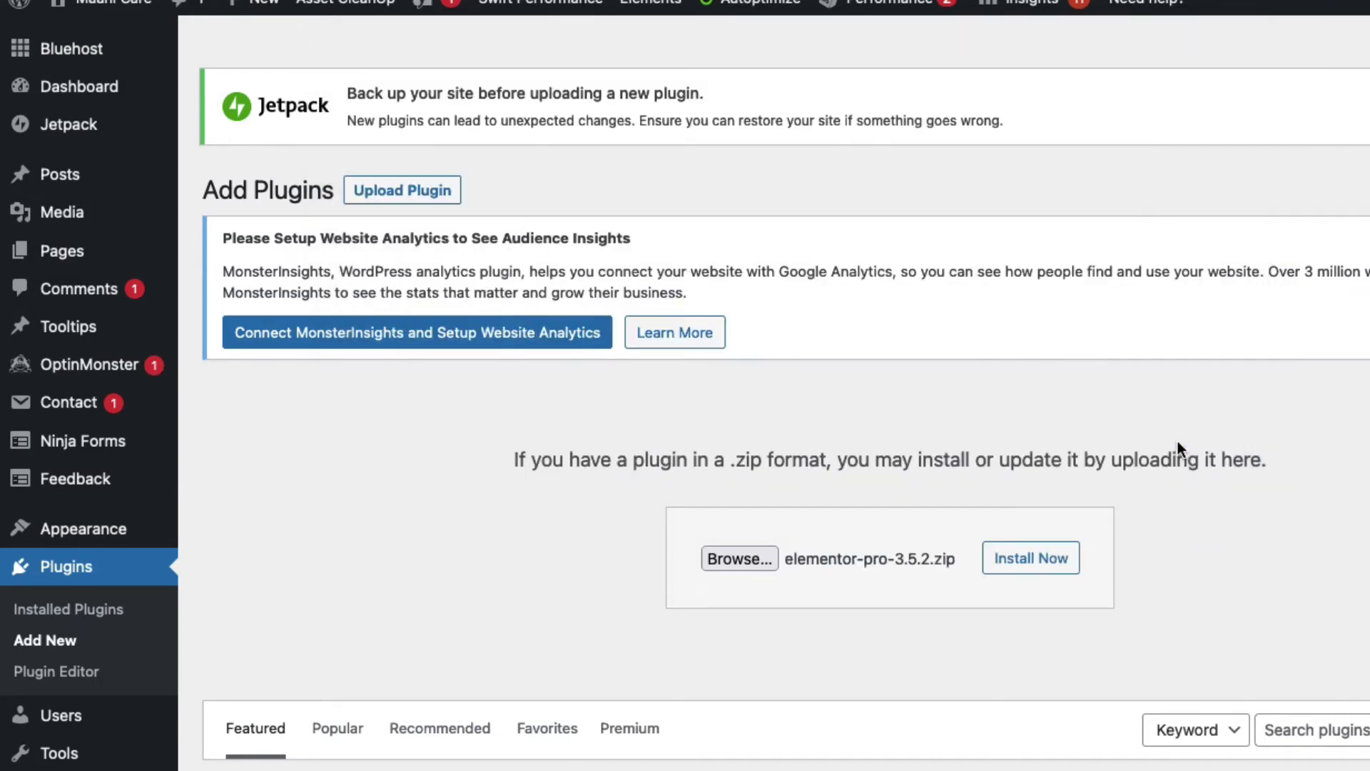
click(1022, 575)
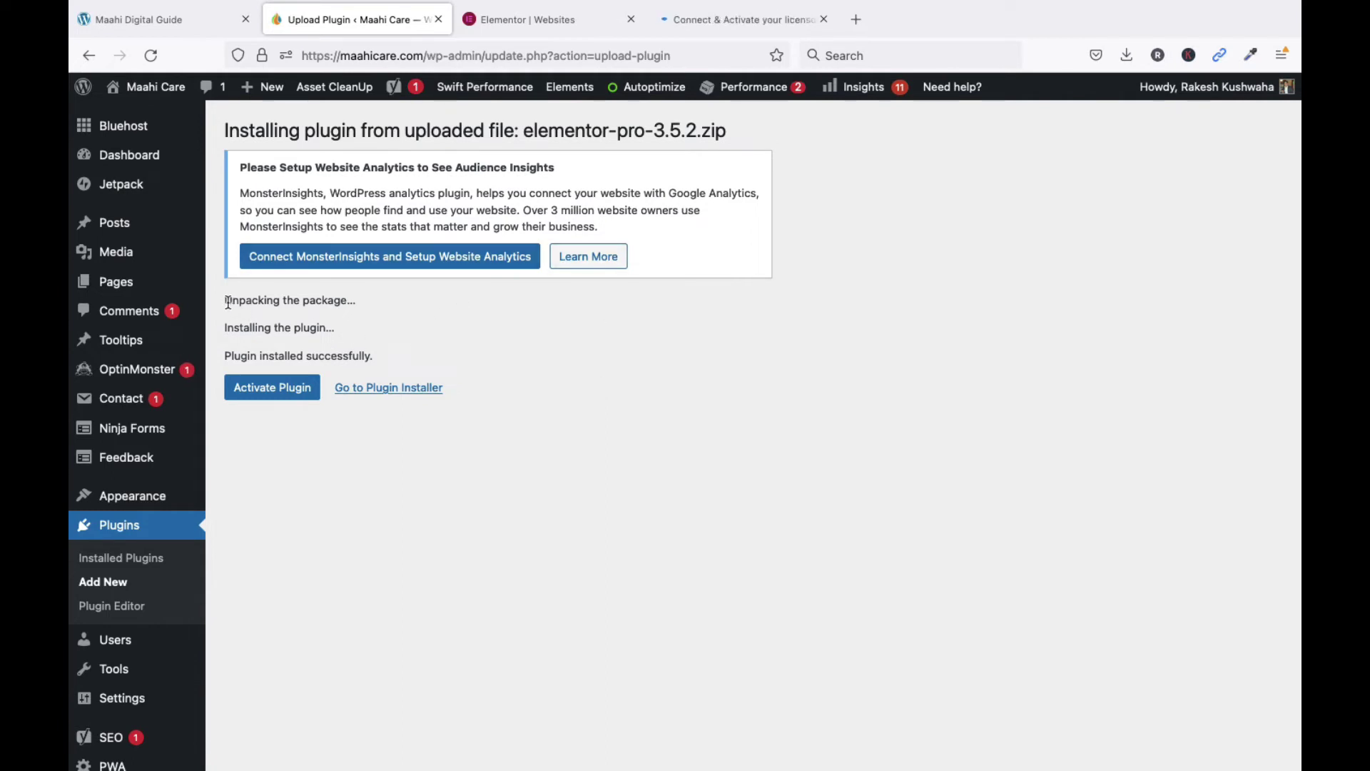
- Activate the newly installed Elementor Pro plugin
drag(228, 302, 329, 301)
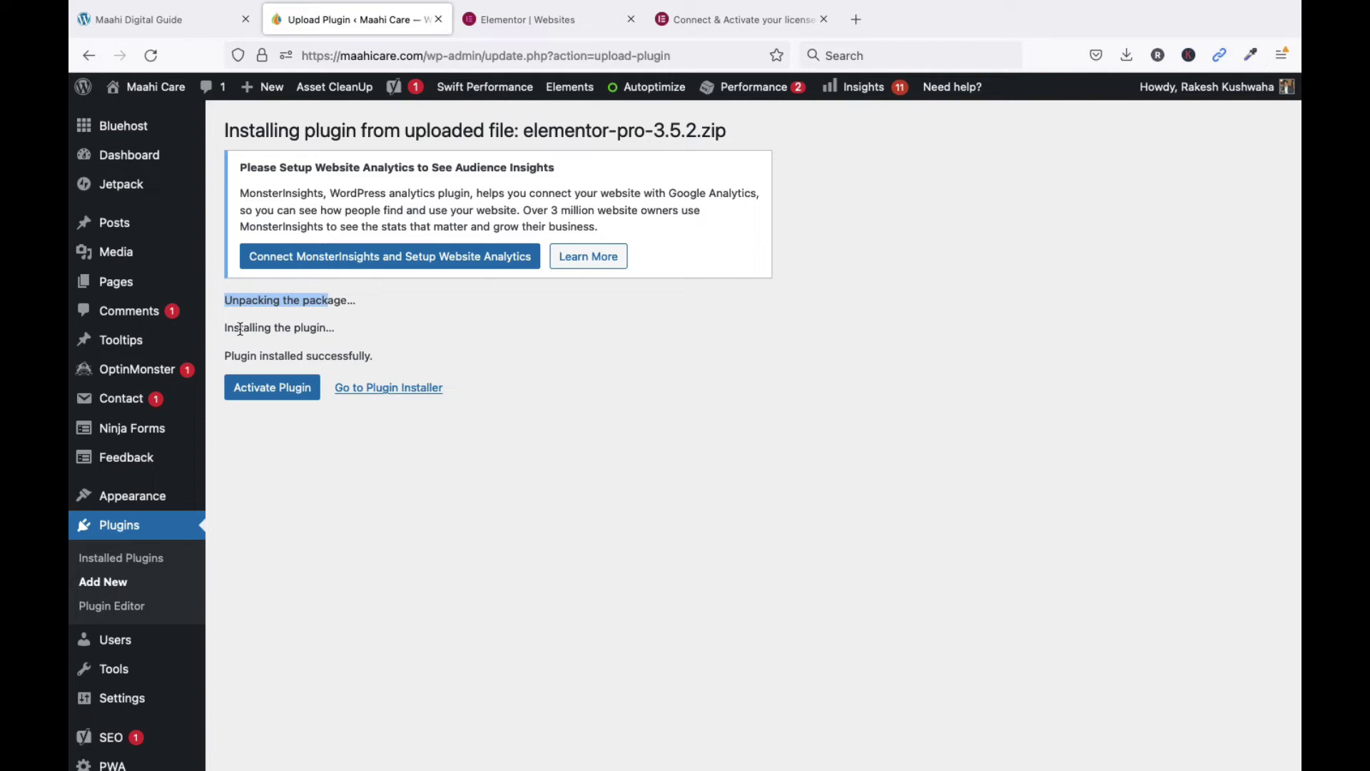
drag(226, 328, 339, 329)
drag(226, 356, 405, 363)
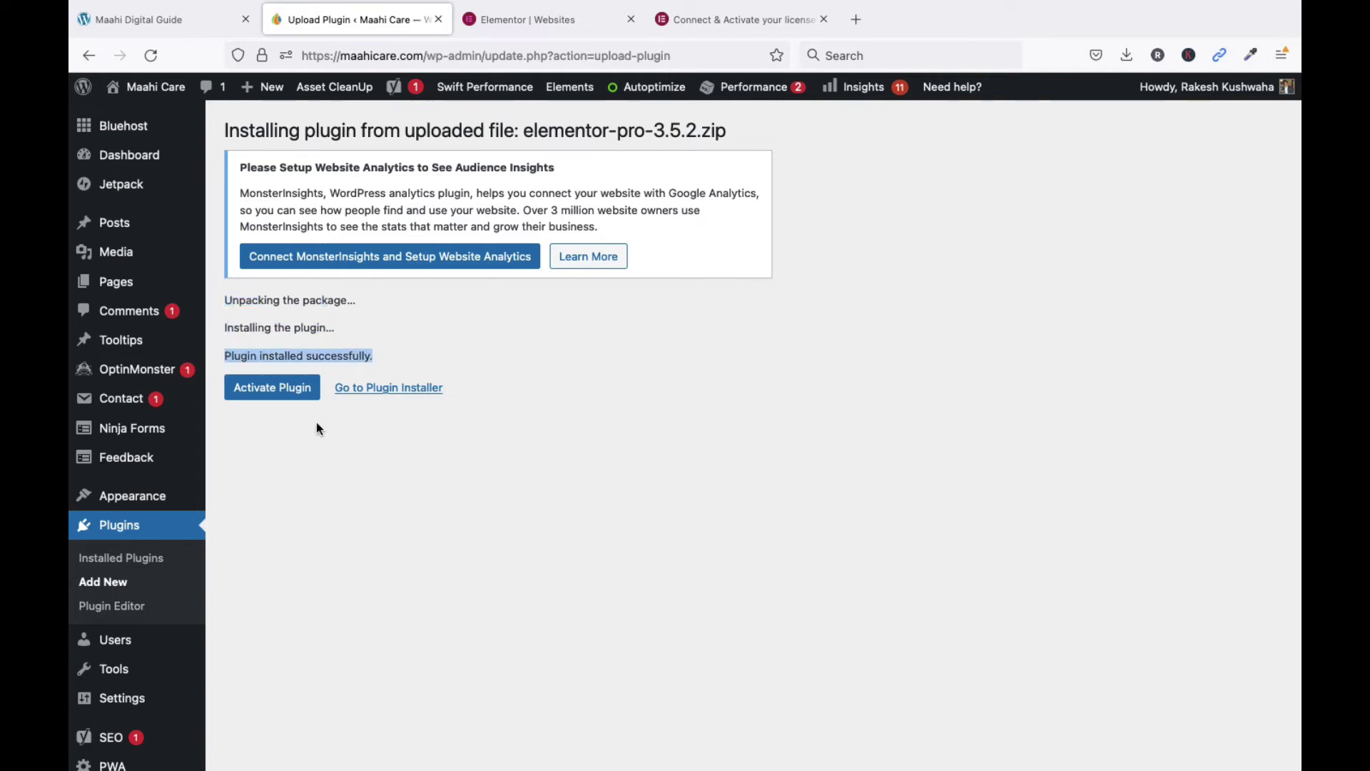
click(279, 400)
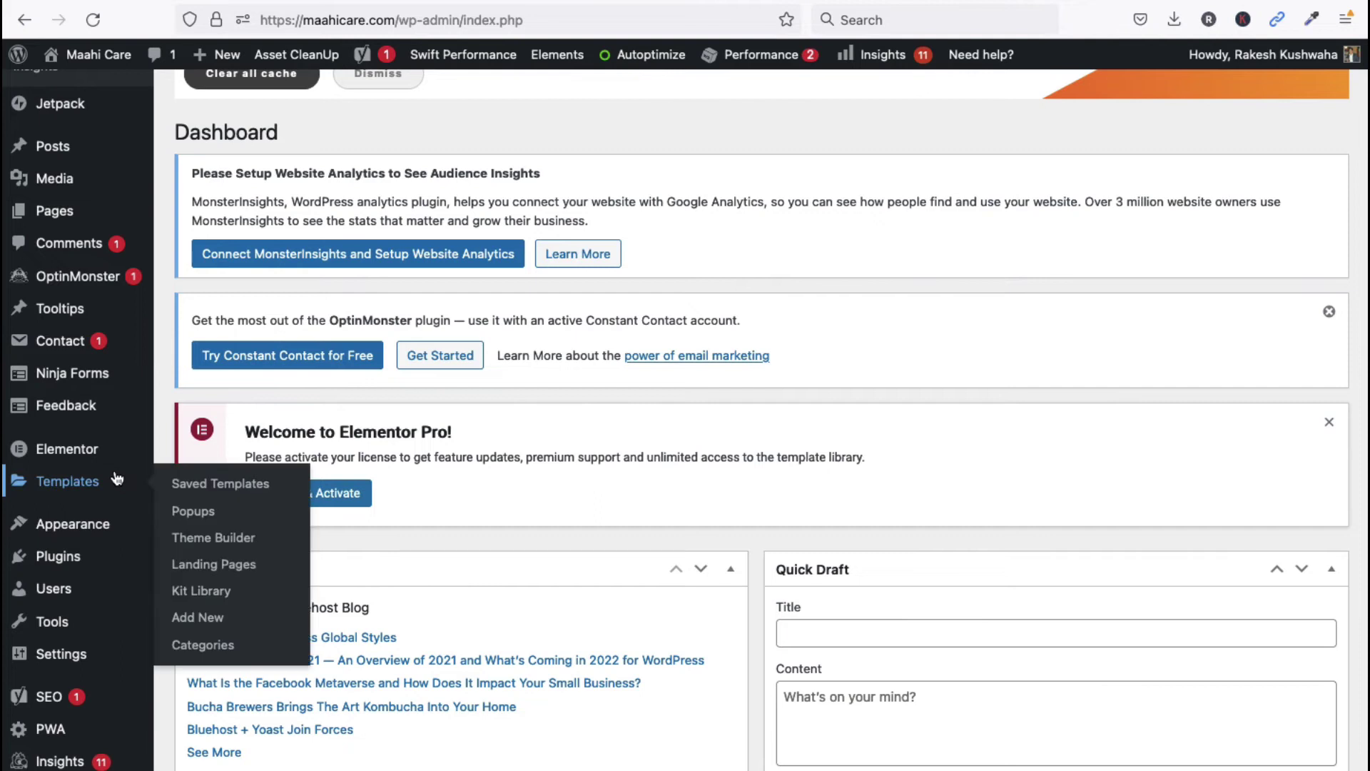
- Connect the site to the Elementor account, activate the Essential license, and check its status in the license settings
mouse_move(79, 462)
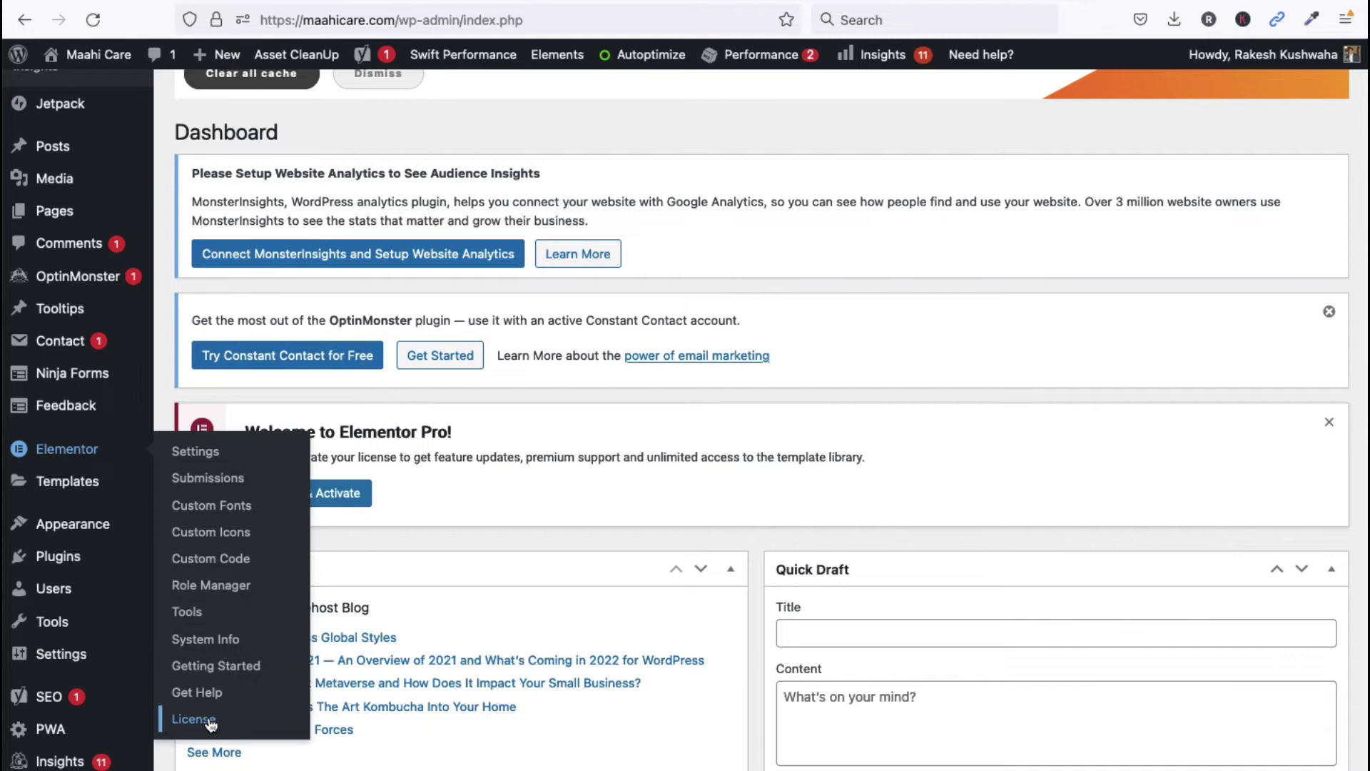
click(193, 719)
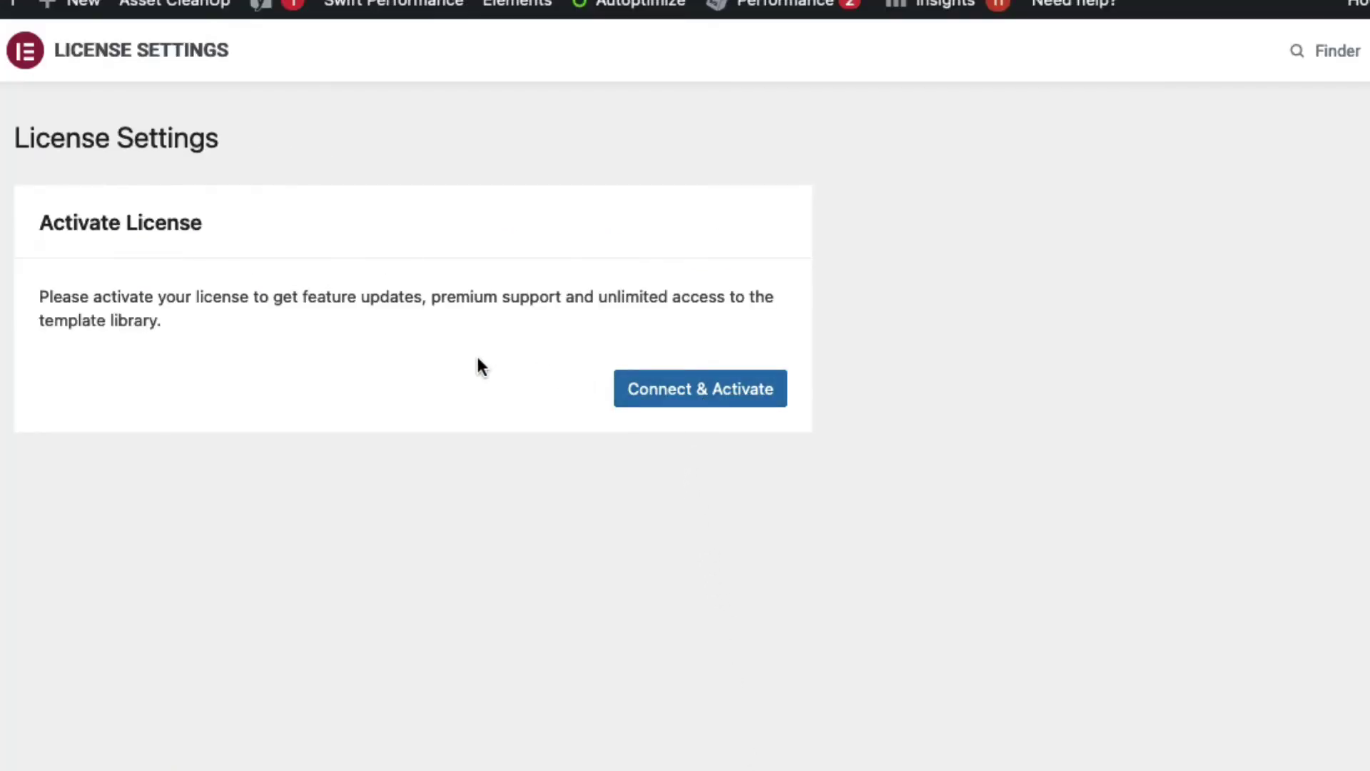
click(678, 408)
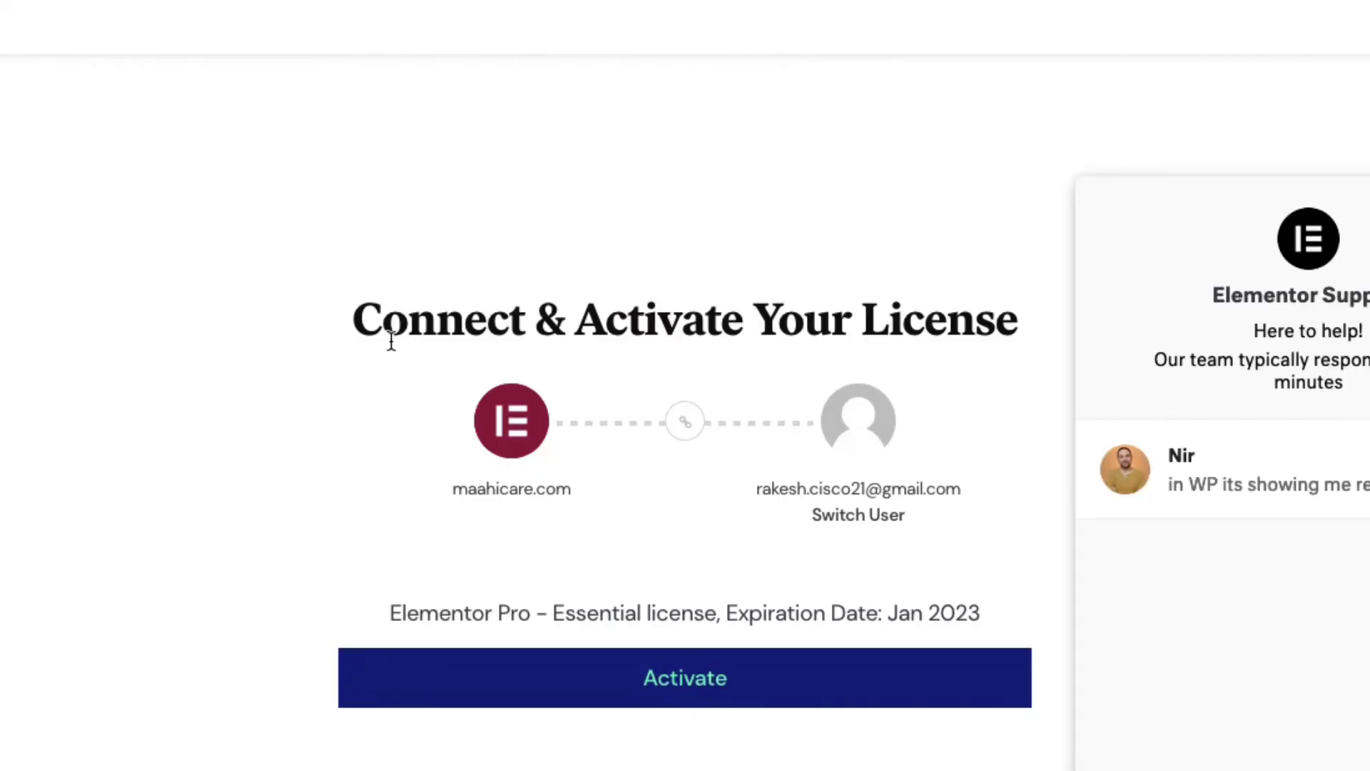
drag(349, 319, 924, 320)
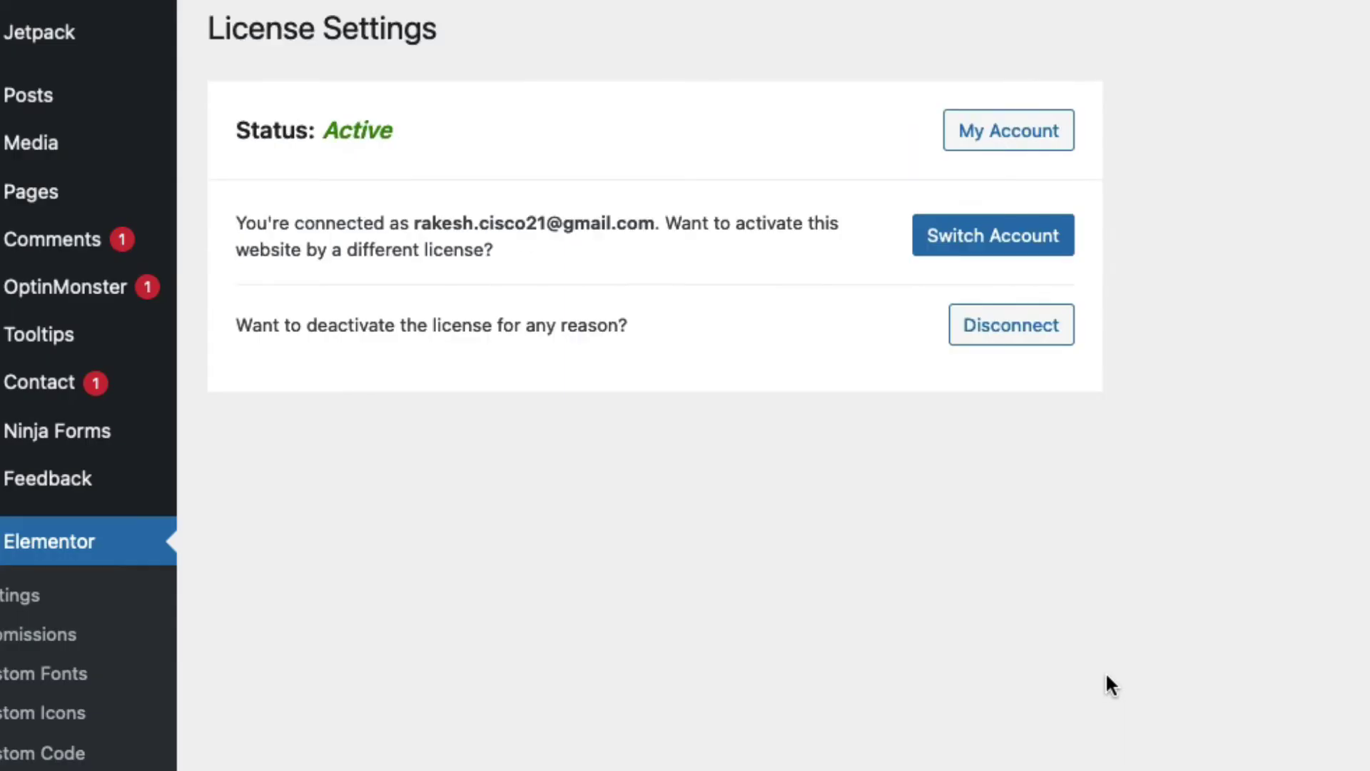
click(324, 138)
drag(324, 137, 423, 136)
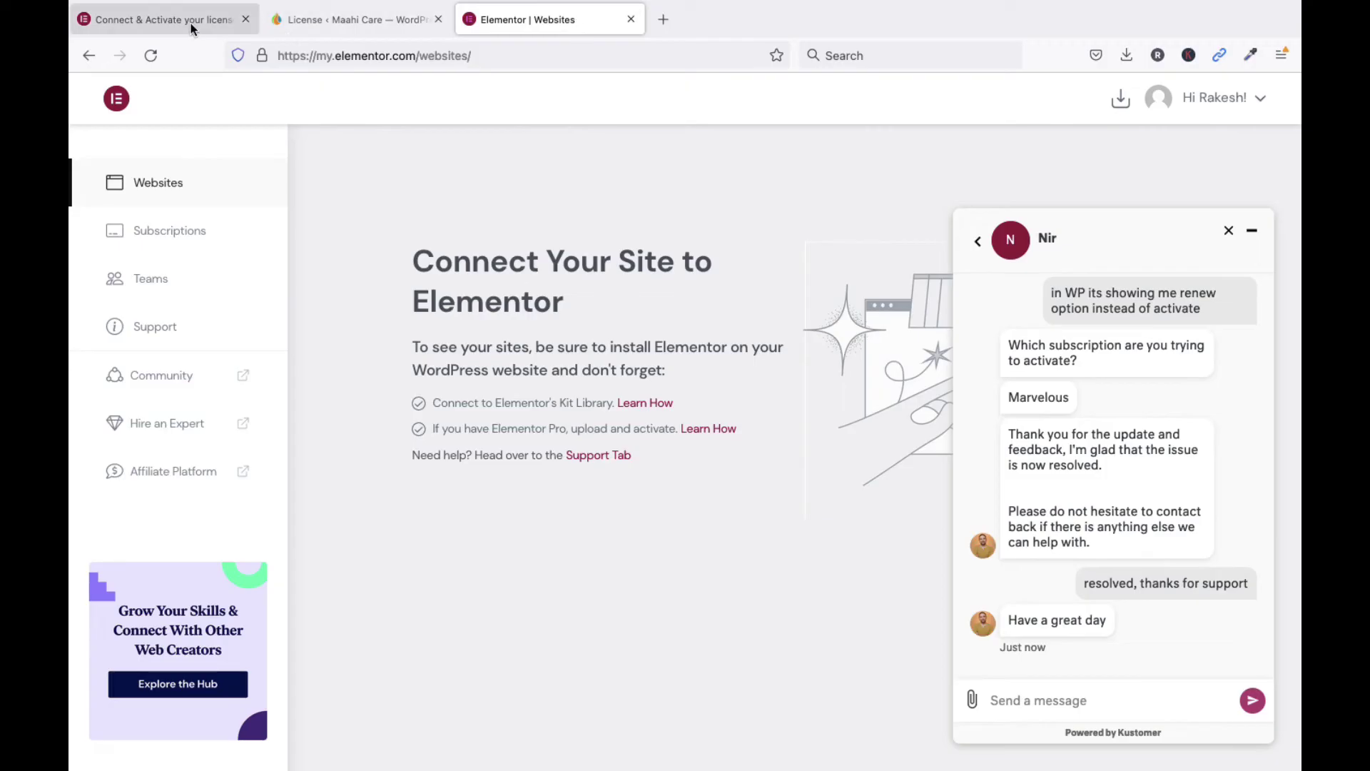
- Check the connected website in the Elementor account and view the Elementor settings in the WordPress admin
click(191, 23)
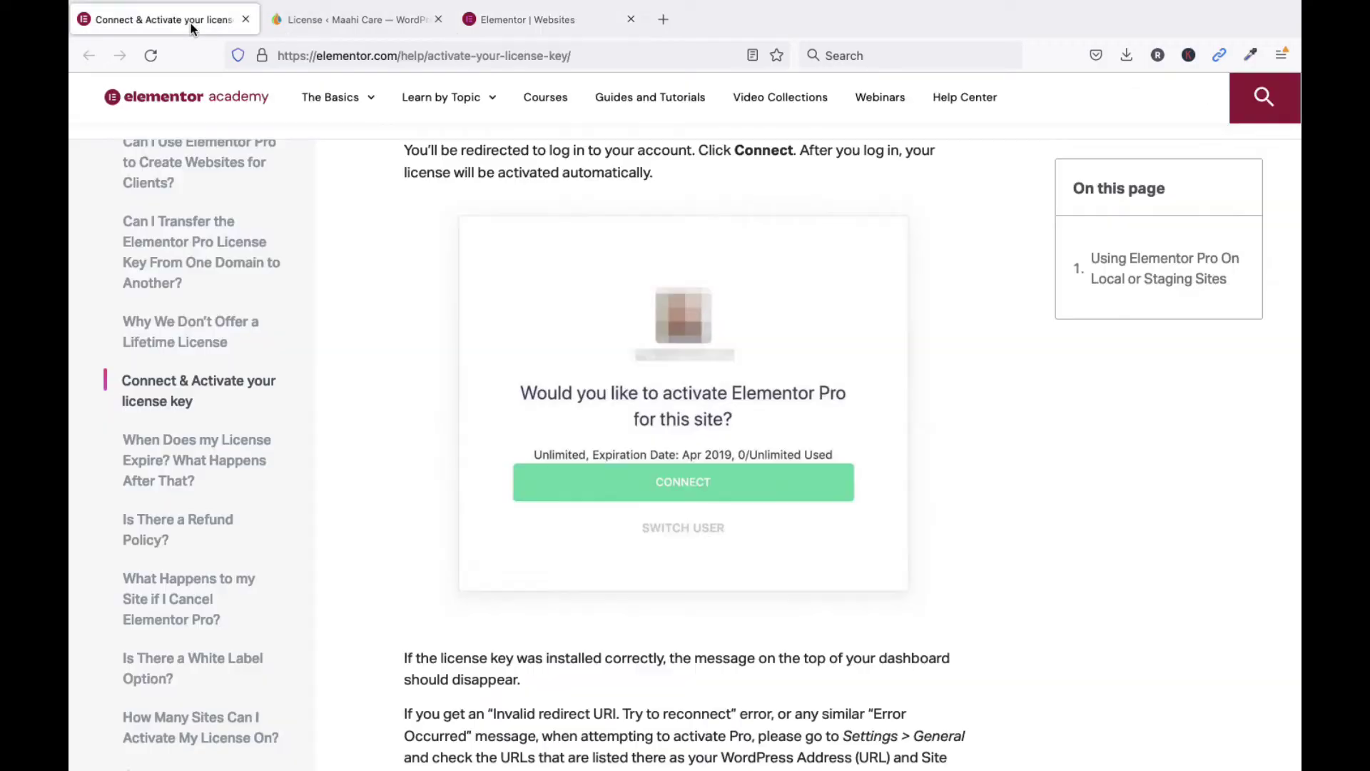
click(364, 50)
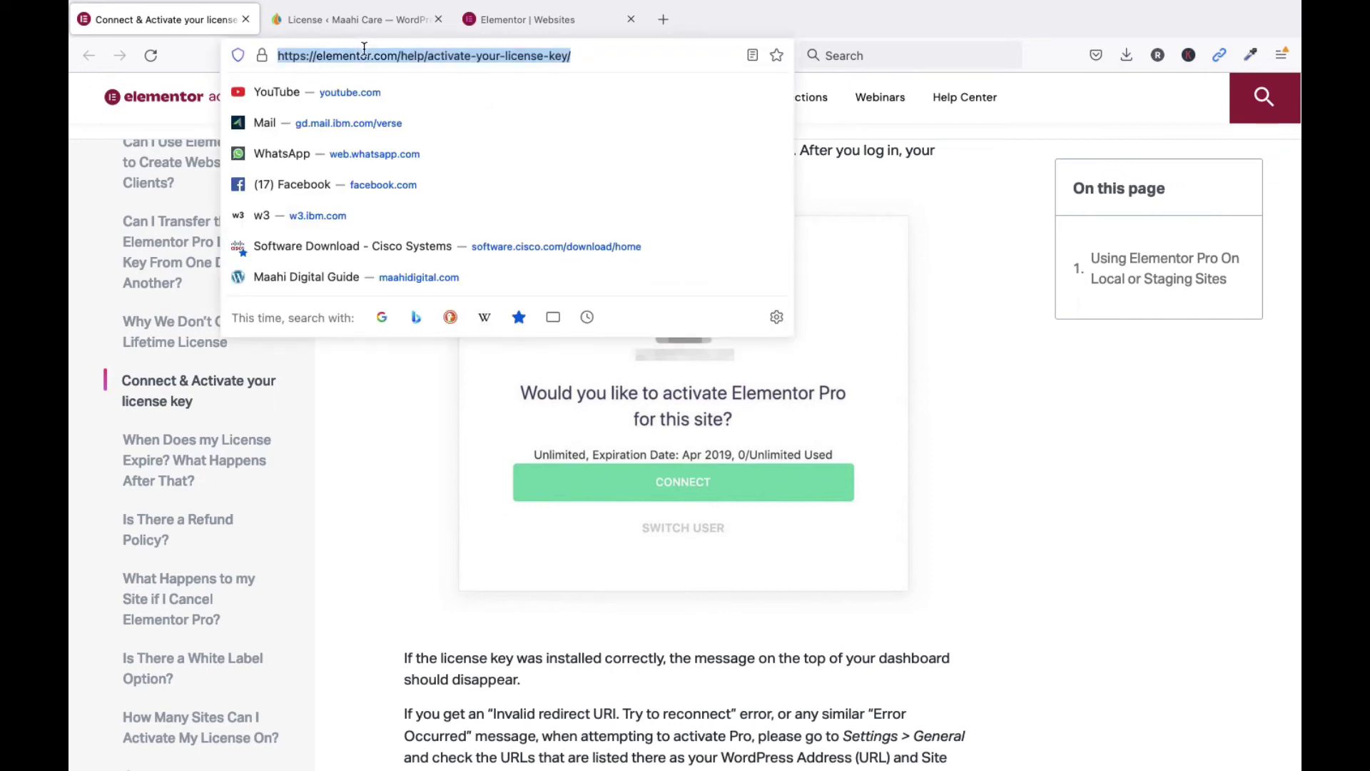
click(529, 19)
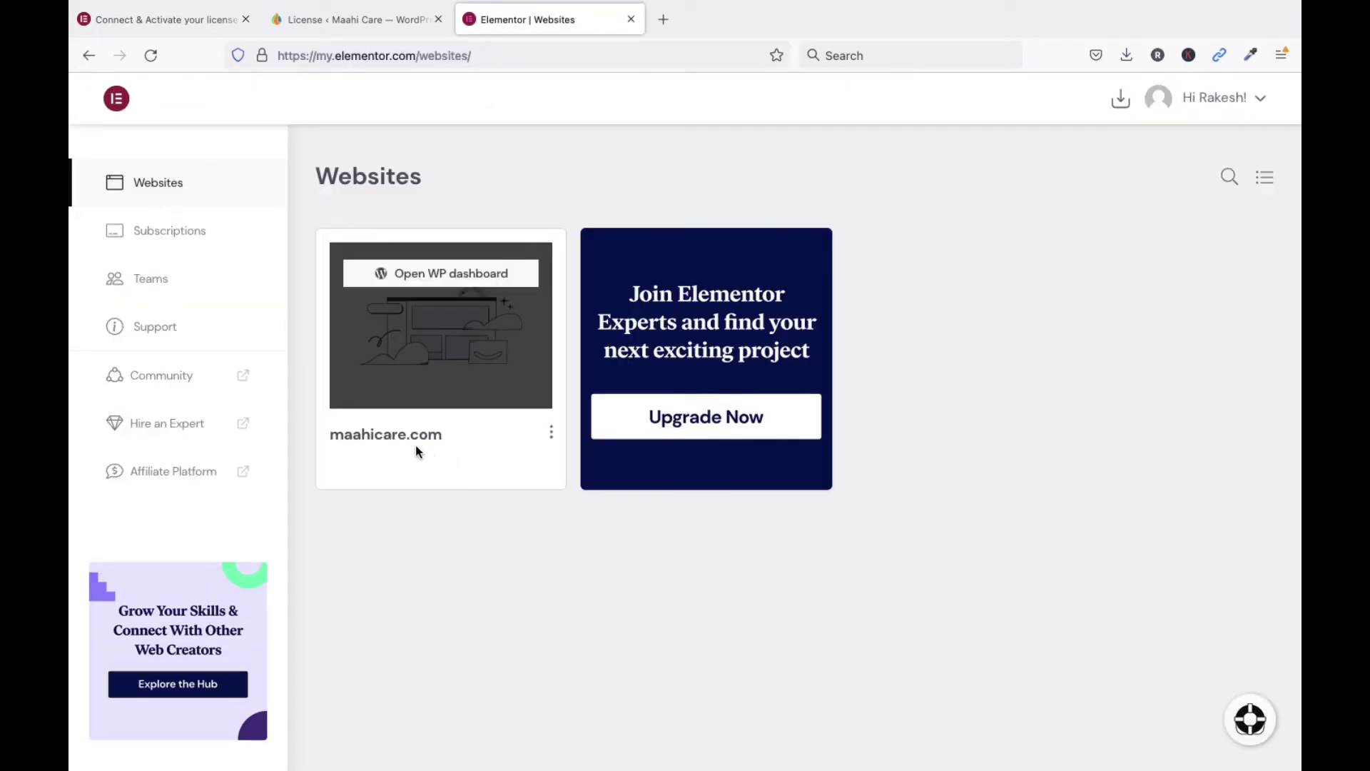
drag(328, 434, 437, 431)
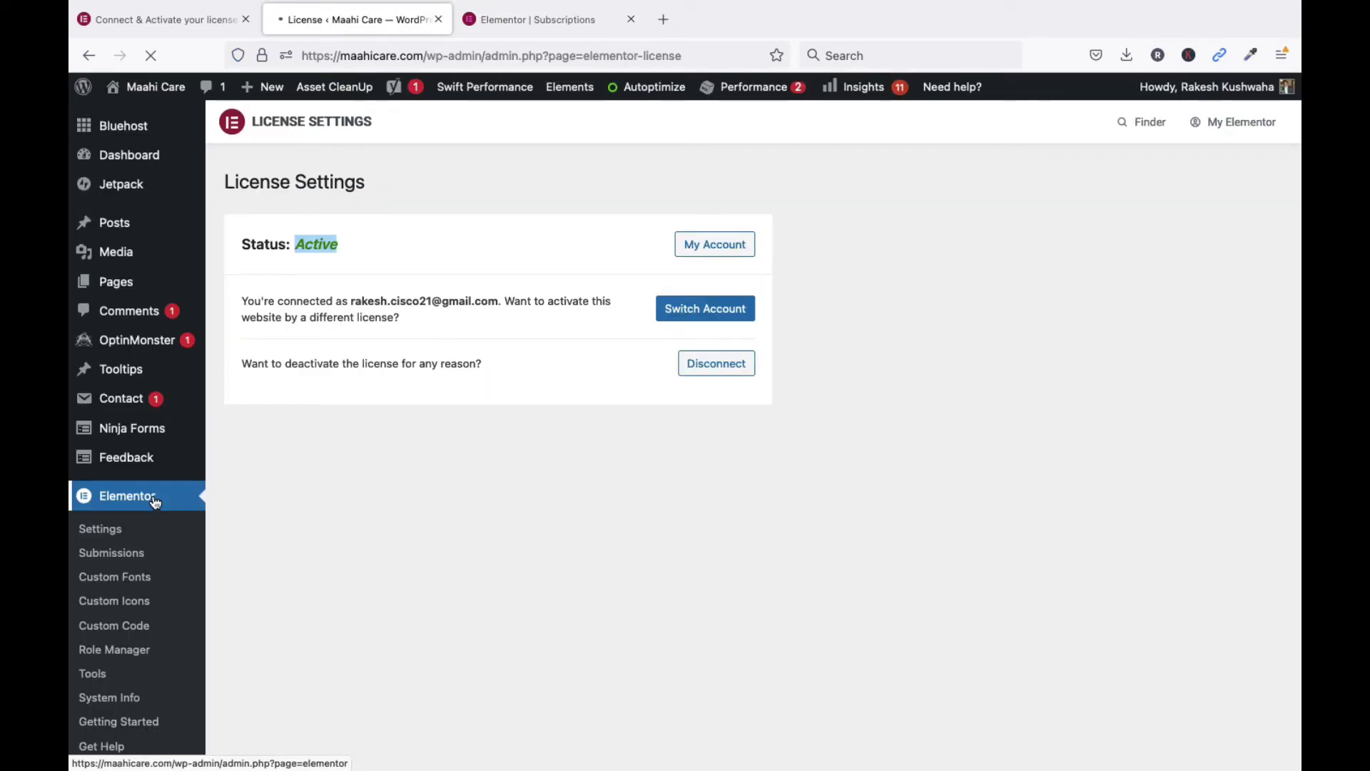
click(154, 500)
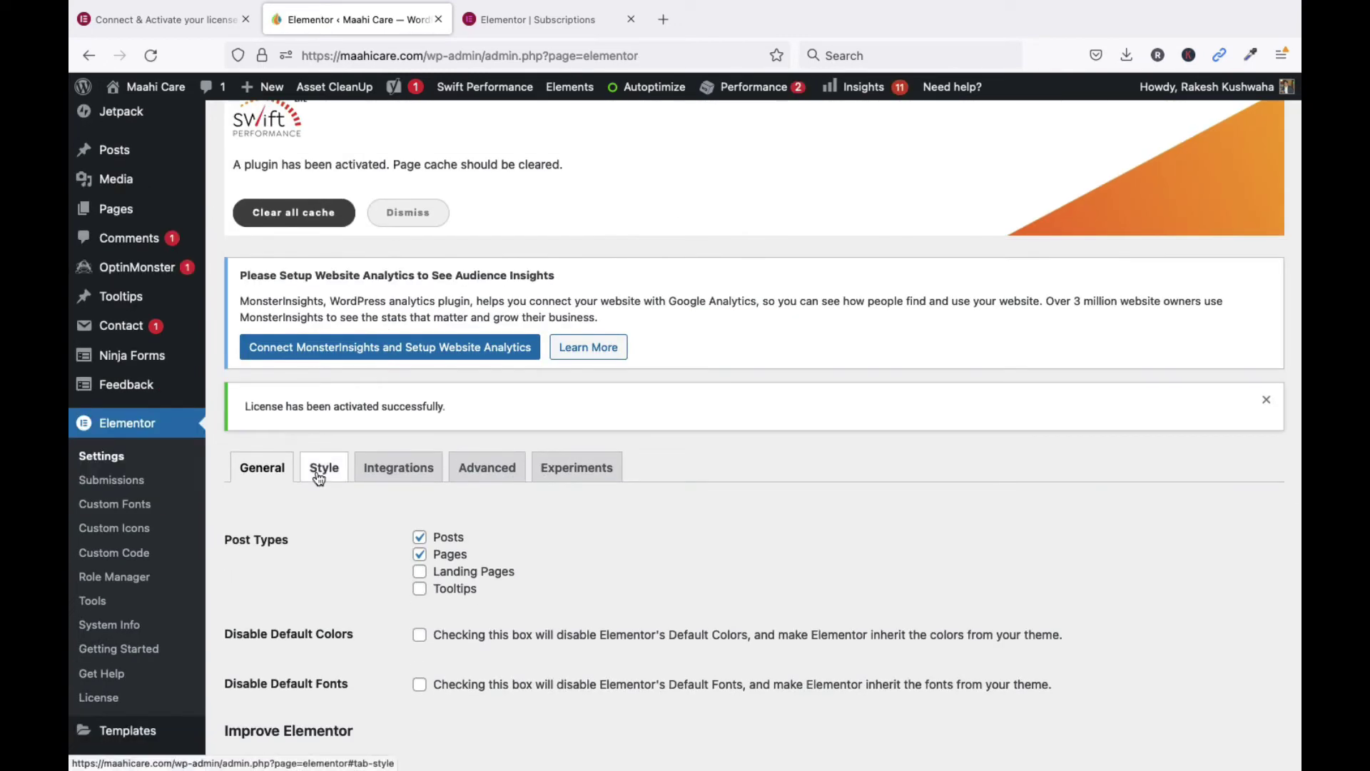
- Create a new page titled "Test page", open it in the Elementor editor, and dismiss the Yoast SEO notice
mouse_move(118, 222)
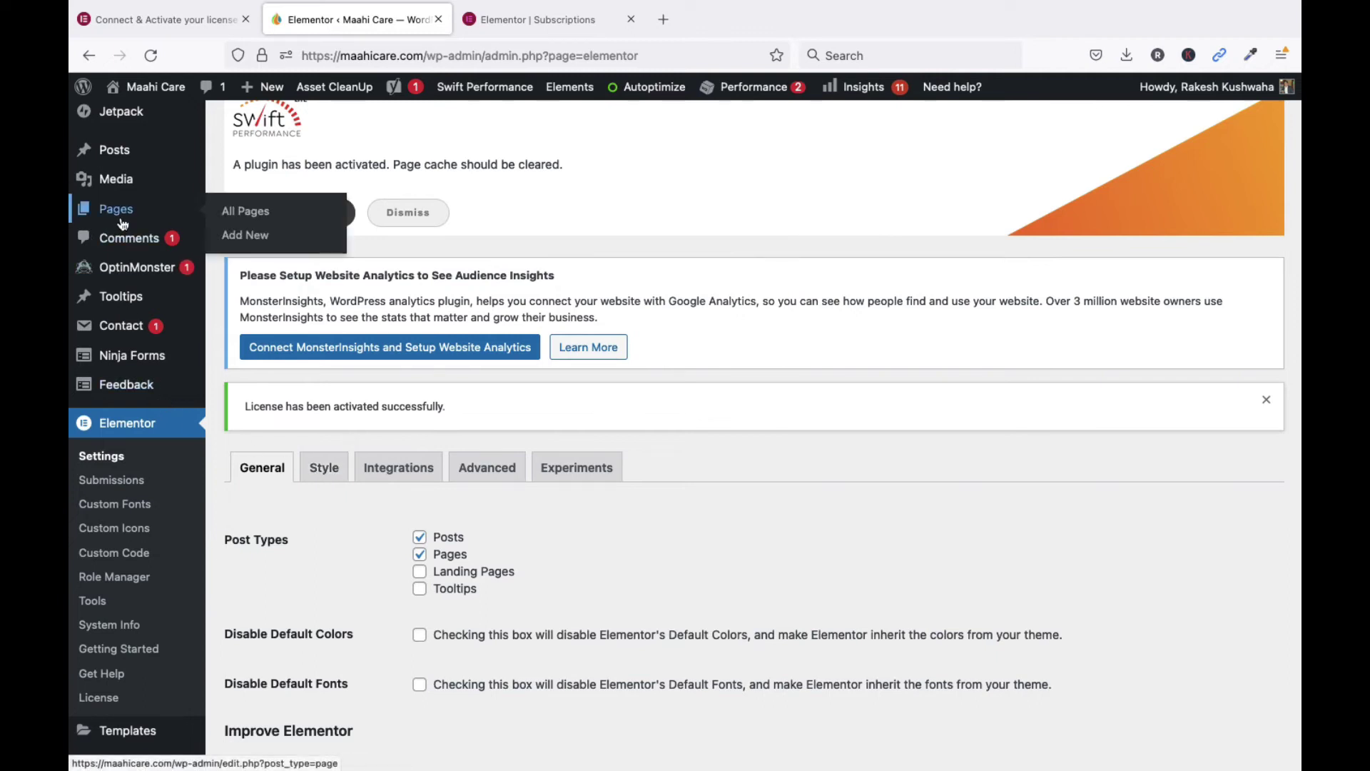
click(236, 241)
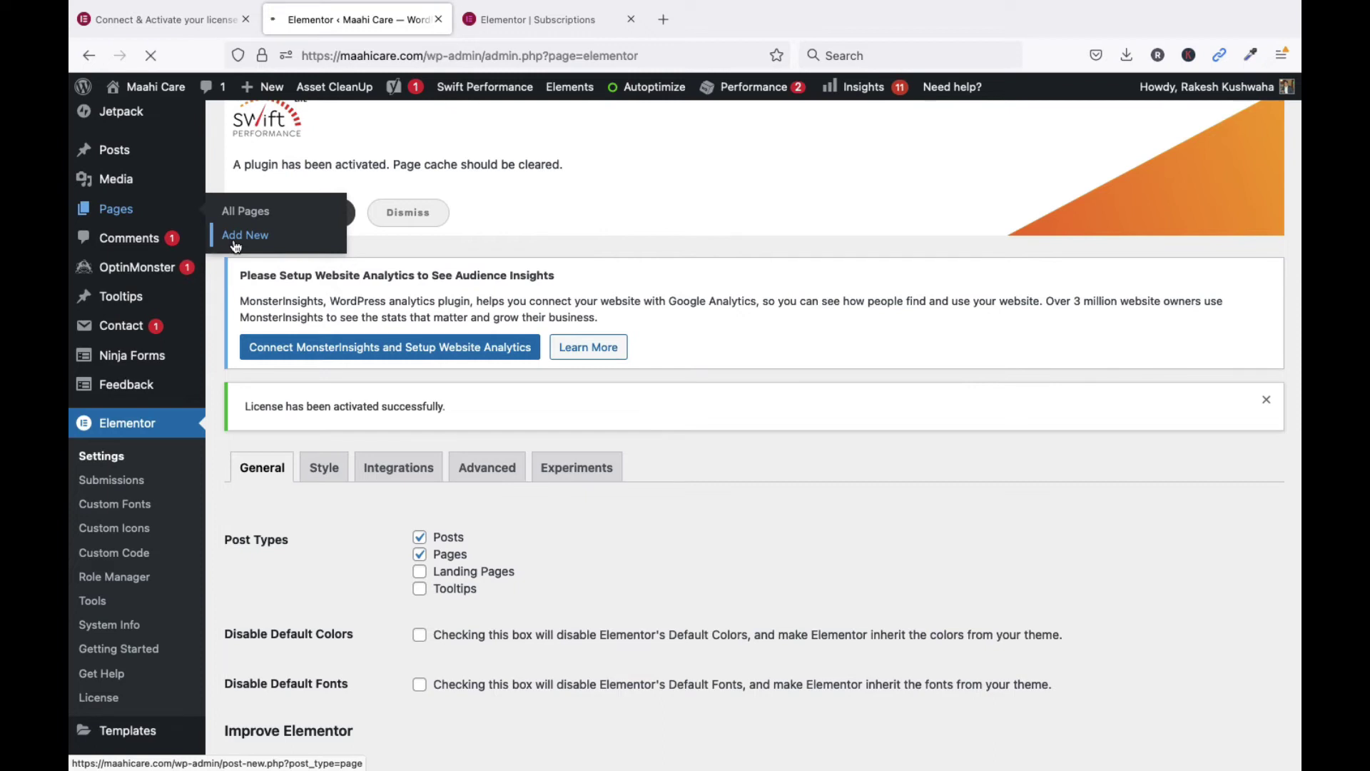
text(Test page)
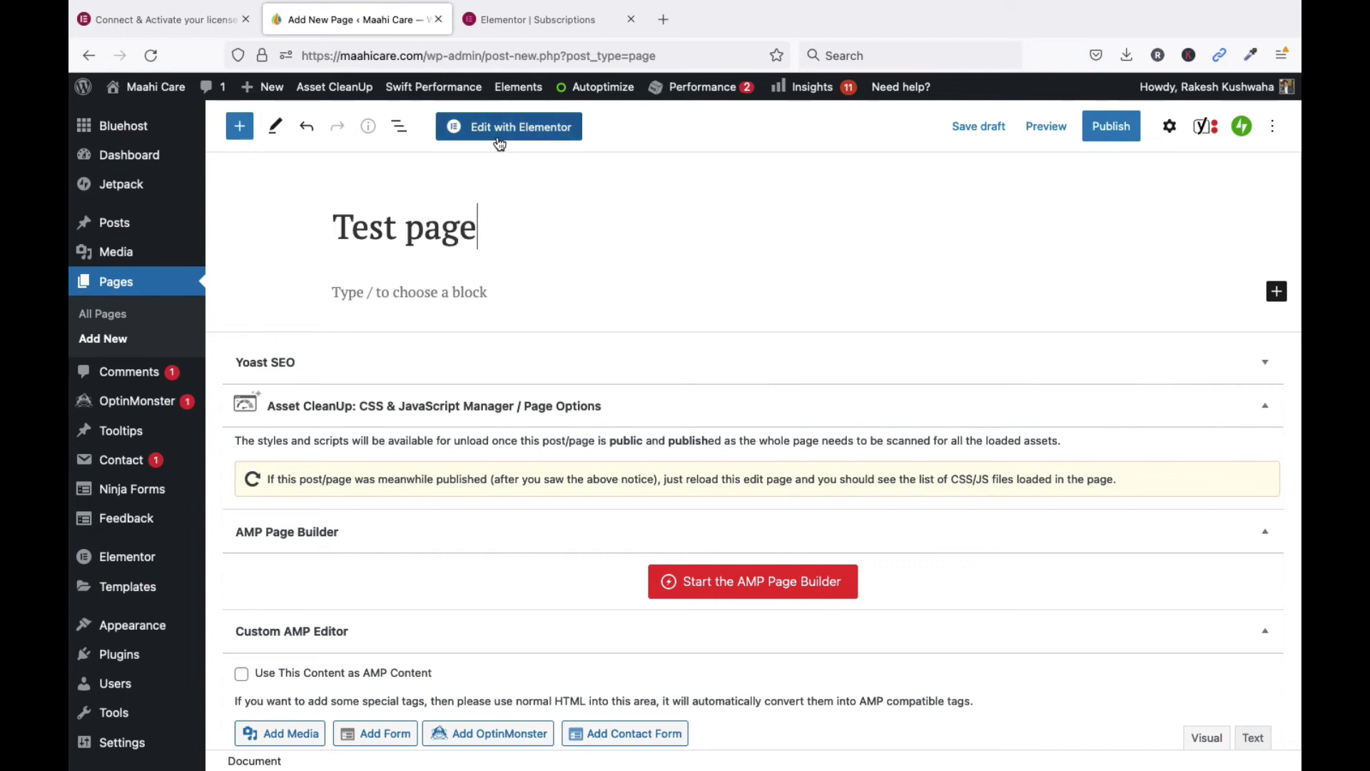
click(521, 142)
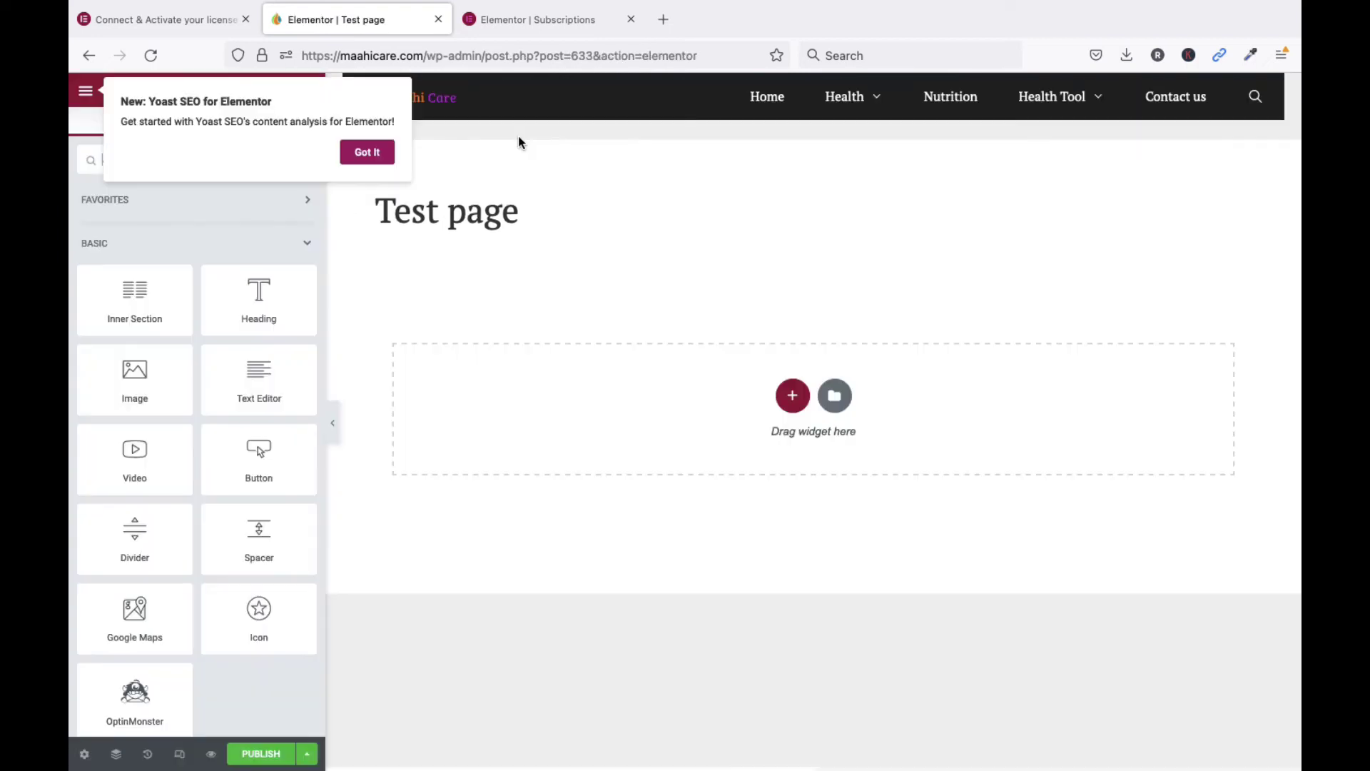
click(367, 153)
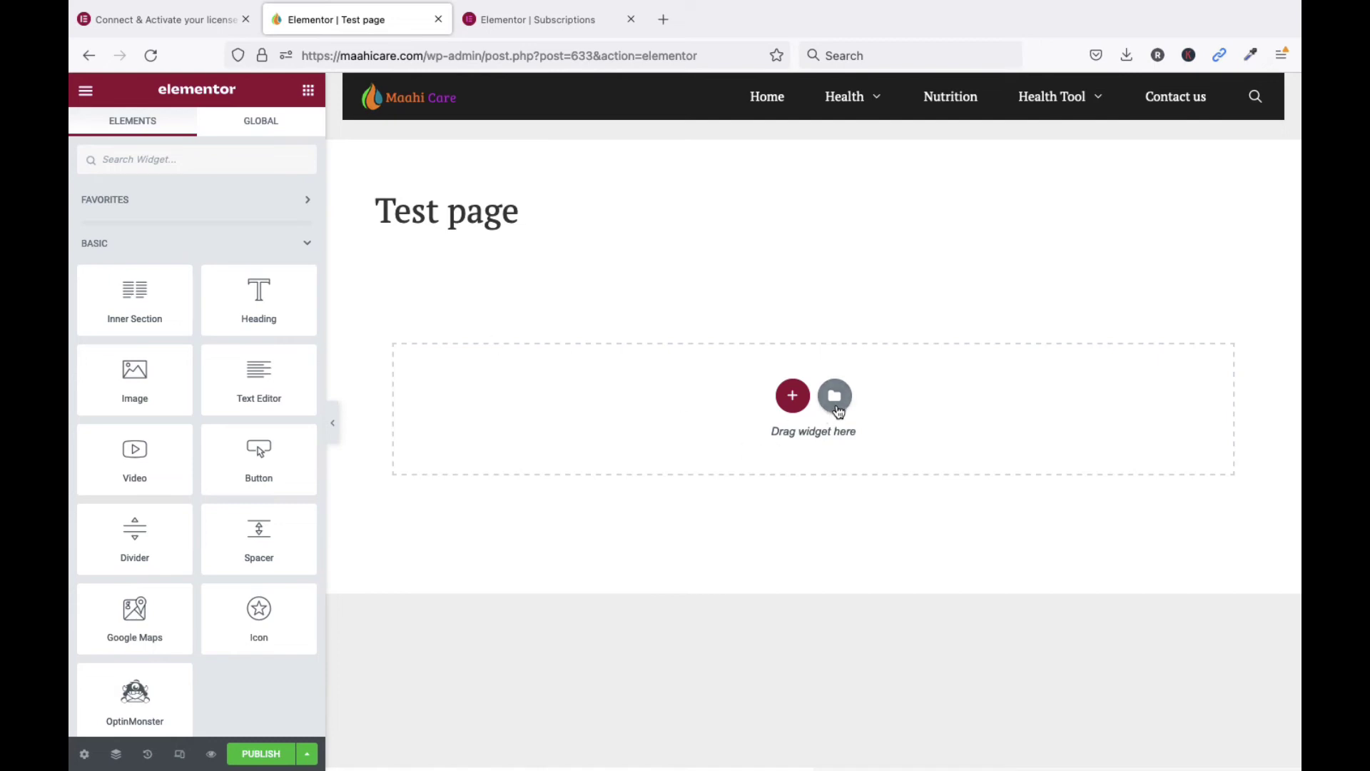
- View the section structure choices, and browse the template library's blocks filtered to the Contact category
click(793, 397)
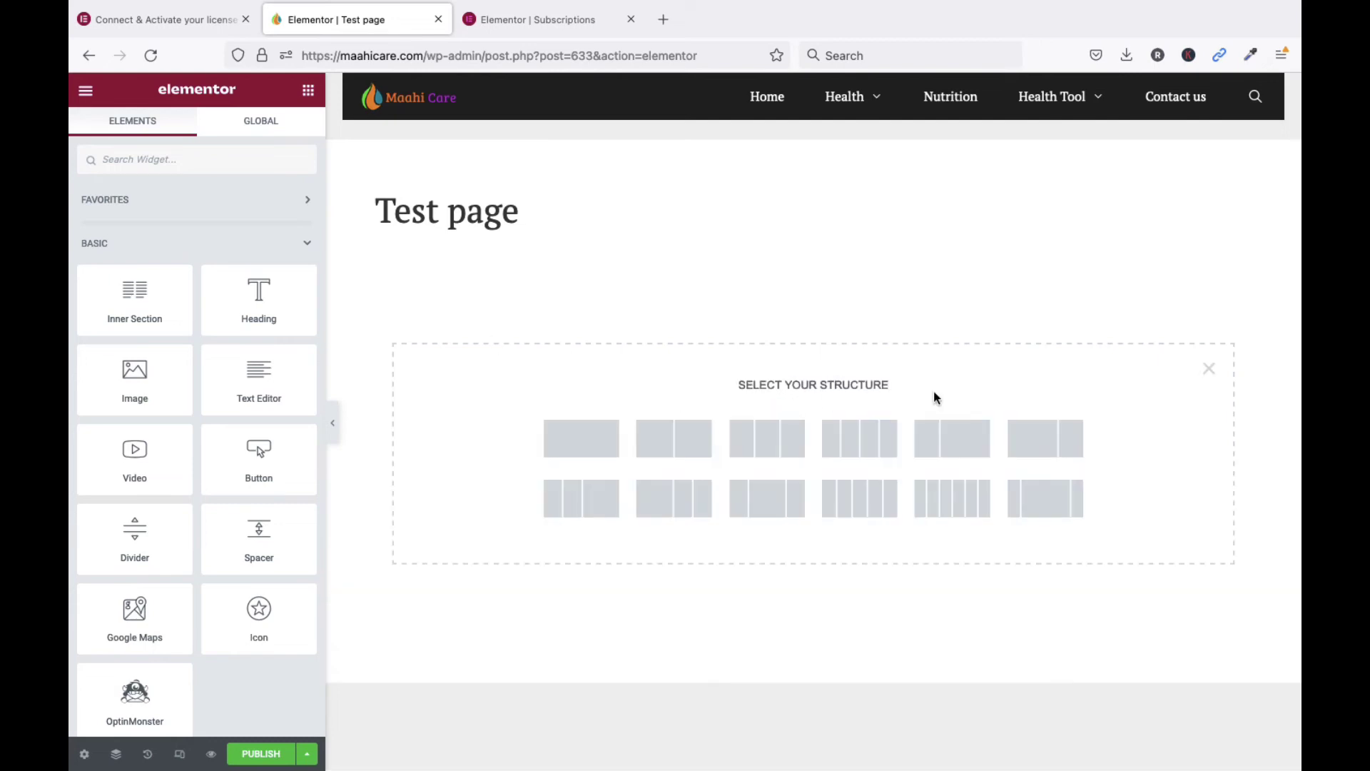
click(1211, 369)
click(838, 397)
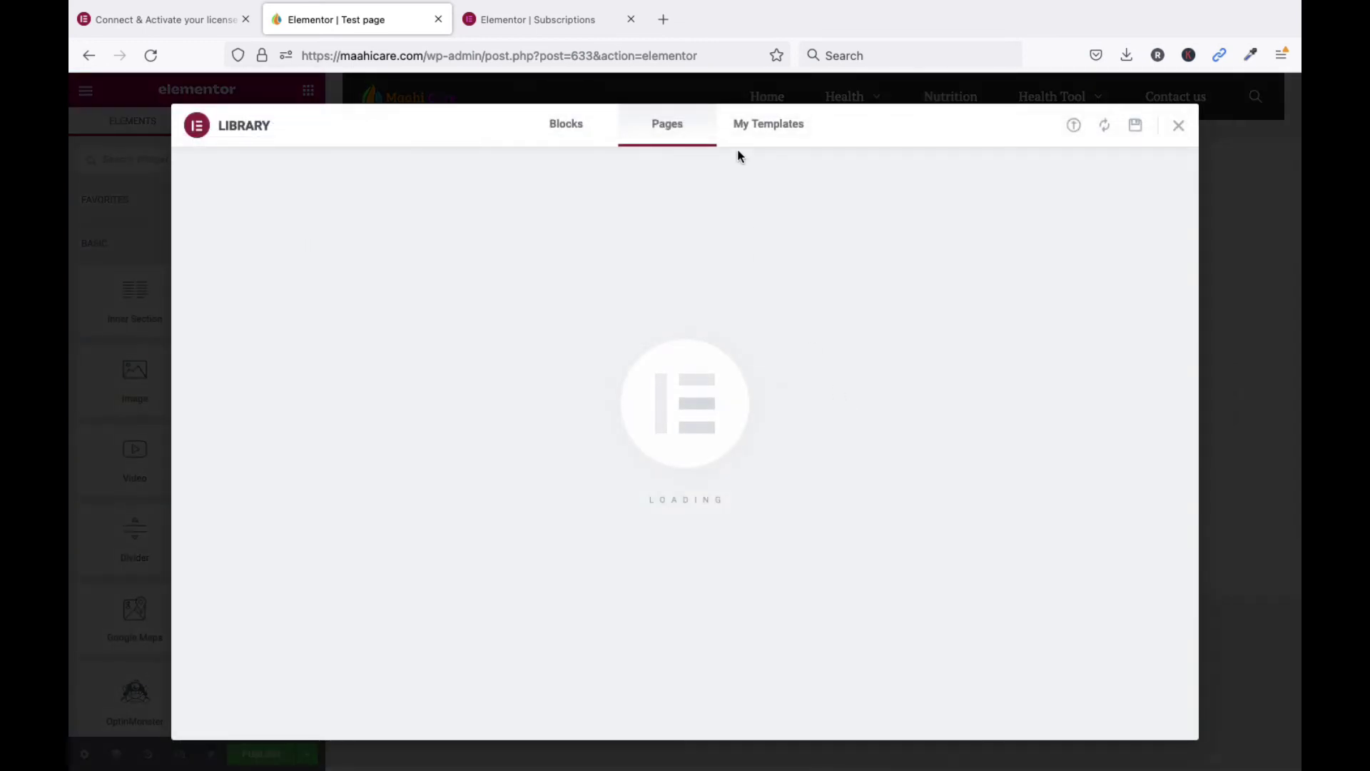
click(572, 130)
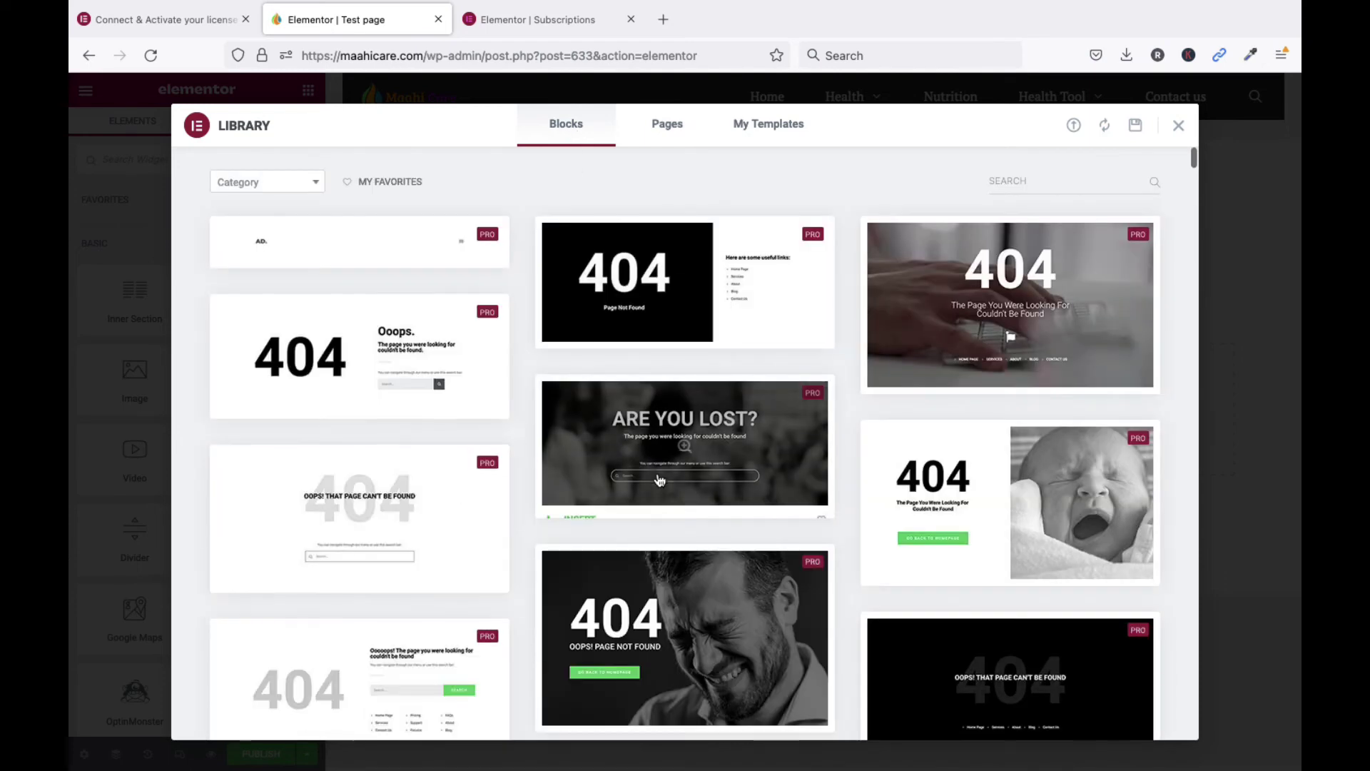
click(270, 182)
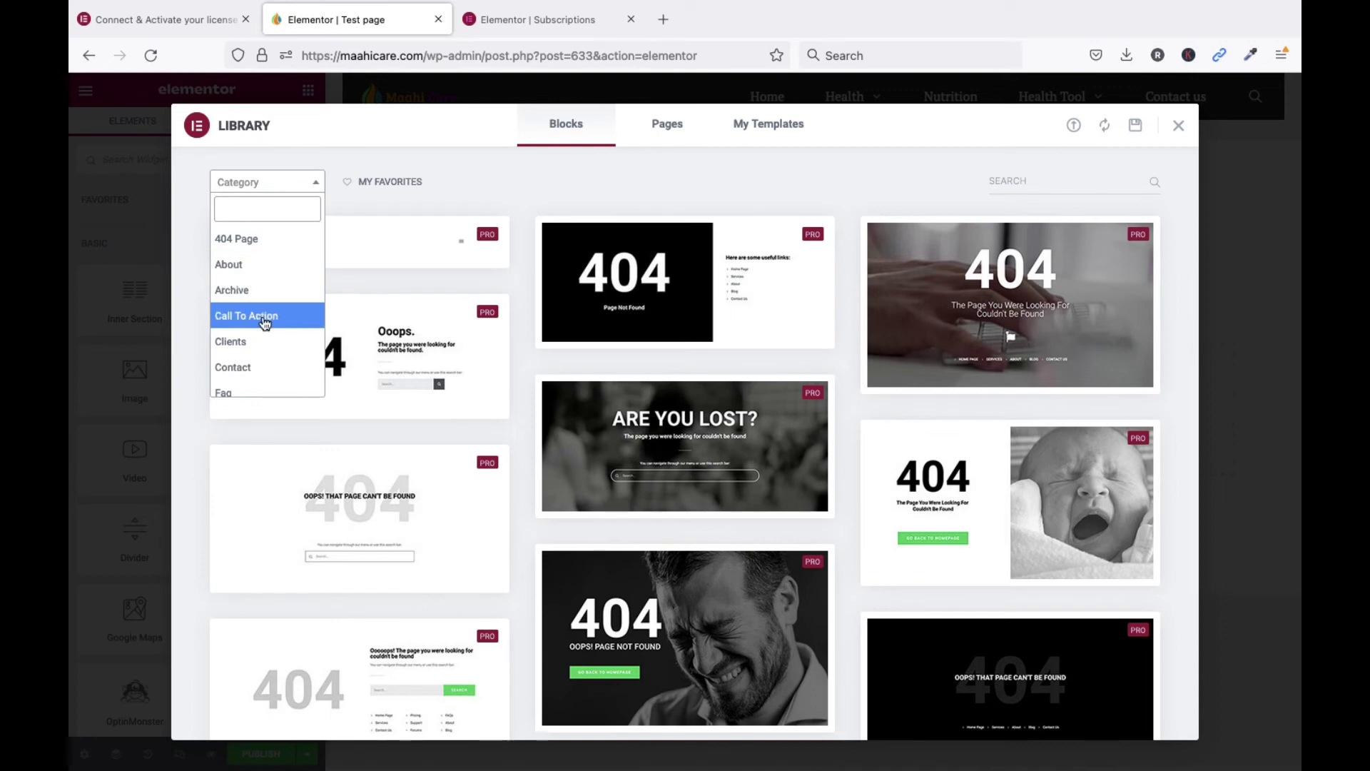
click(256, 368)
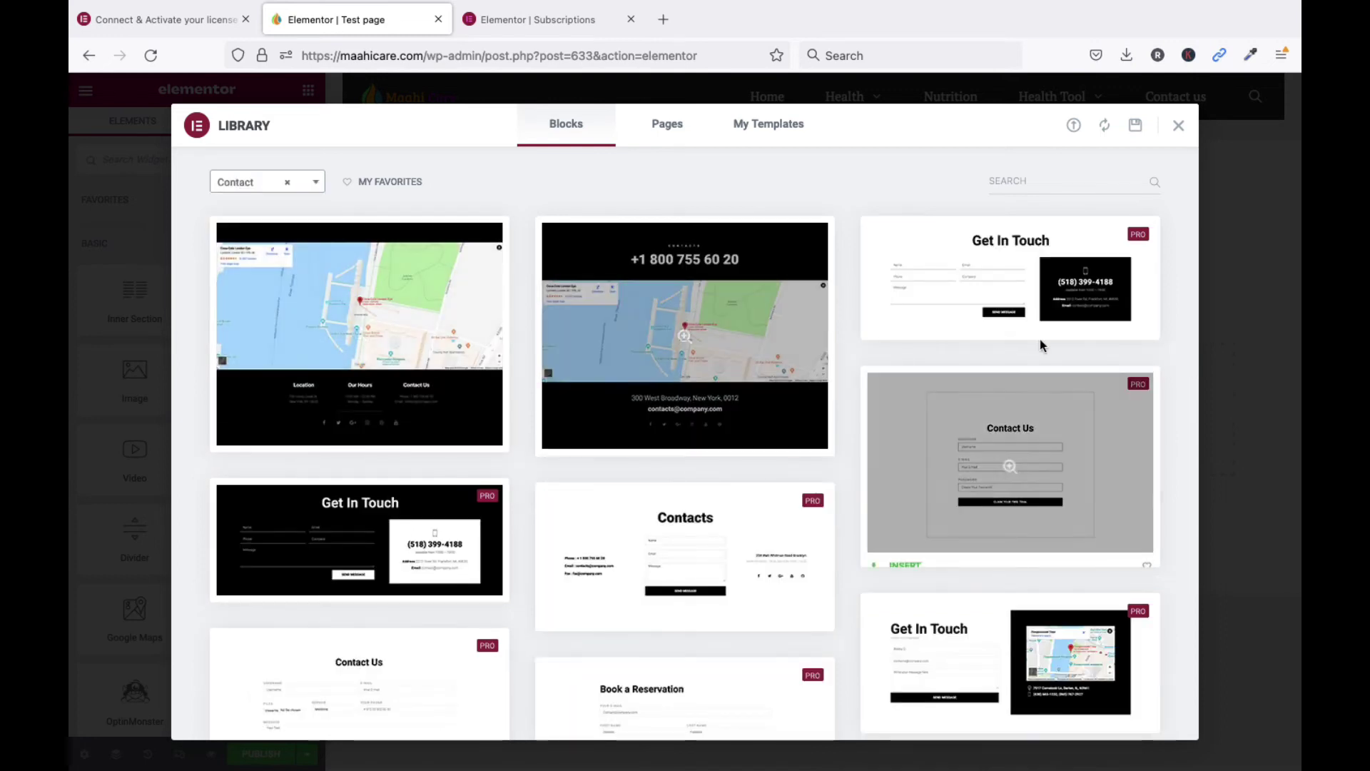
scroll(976, 314, down, 15)
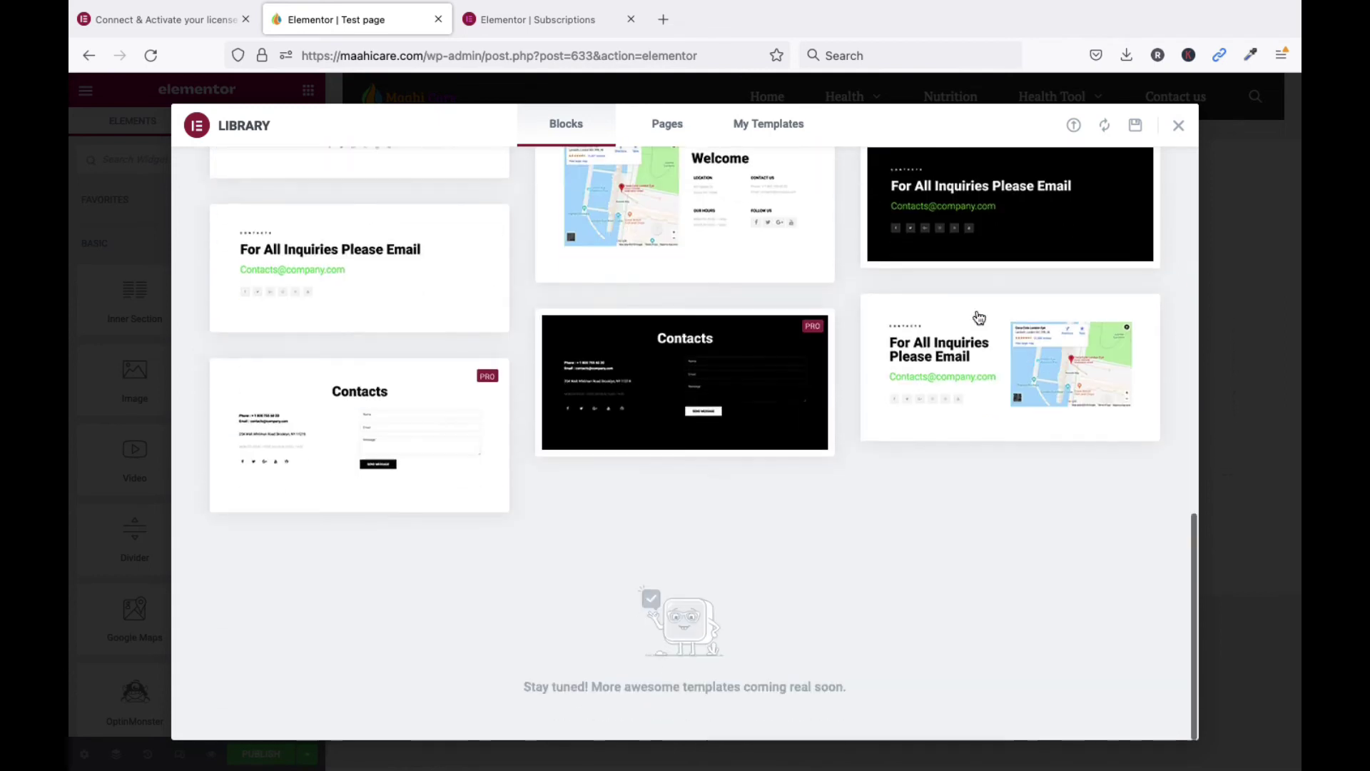
scroll(979, 317, up, 10)
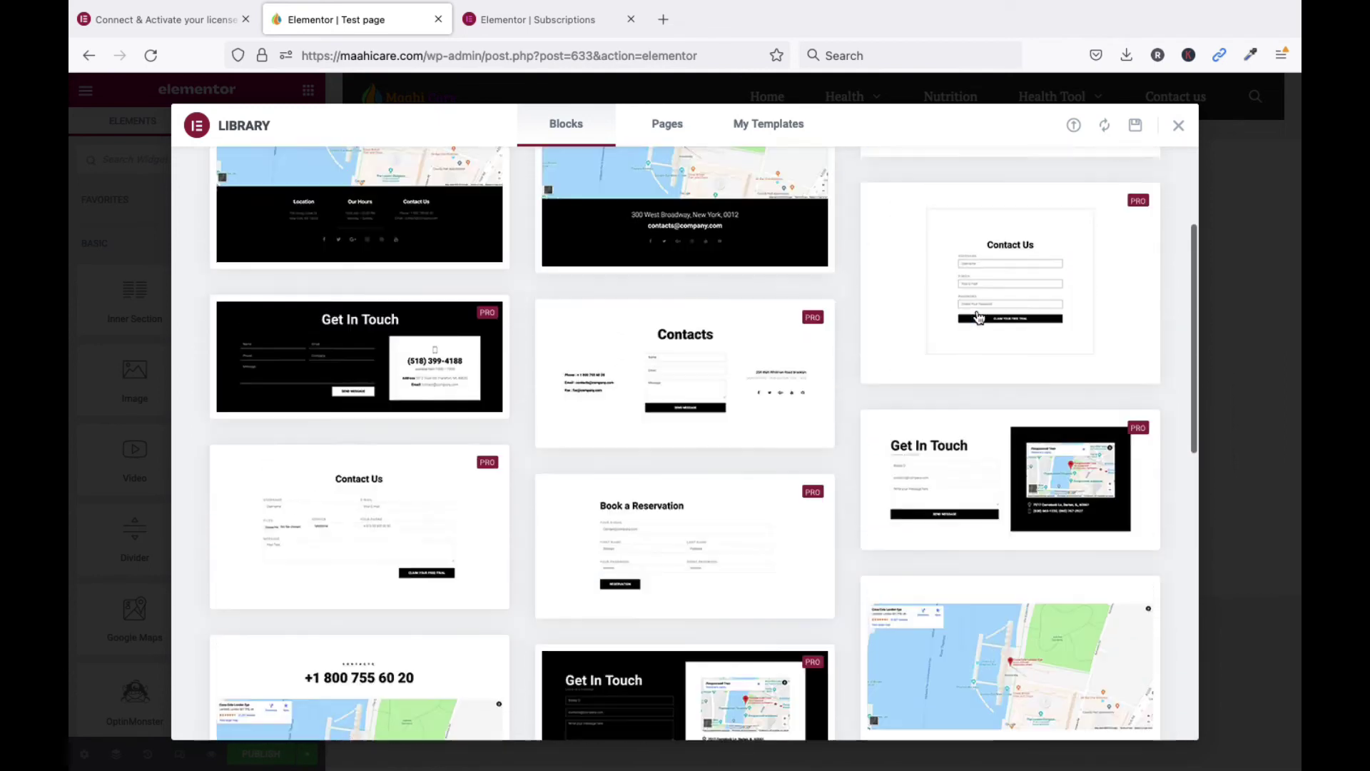
scroll(979, 317, up, 5)
- Browse the full-page templates in the library and look at the saved templates
click(670, 125)
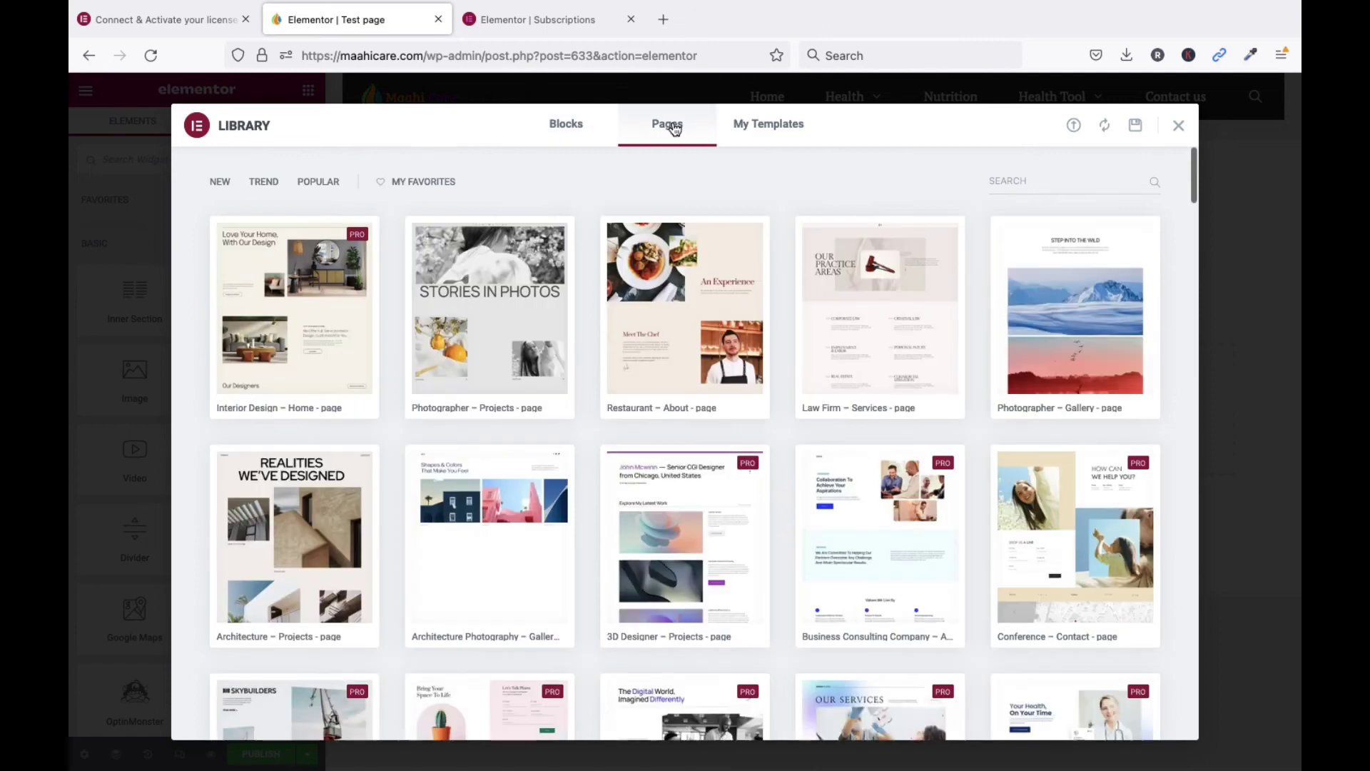
scroll(585, 512, down, 10)
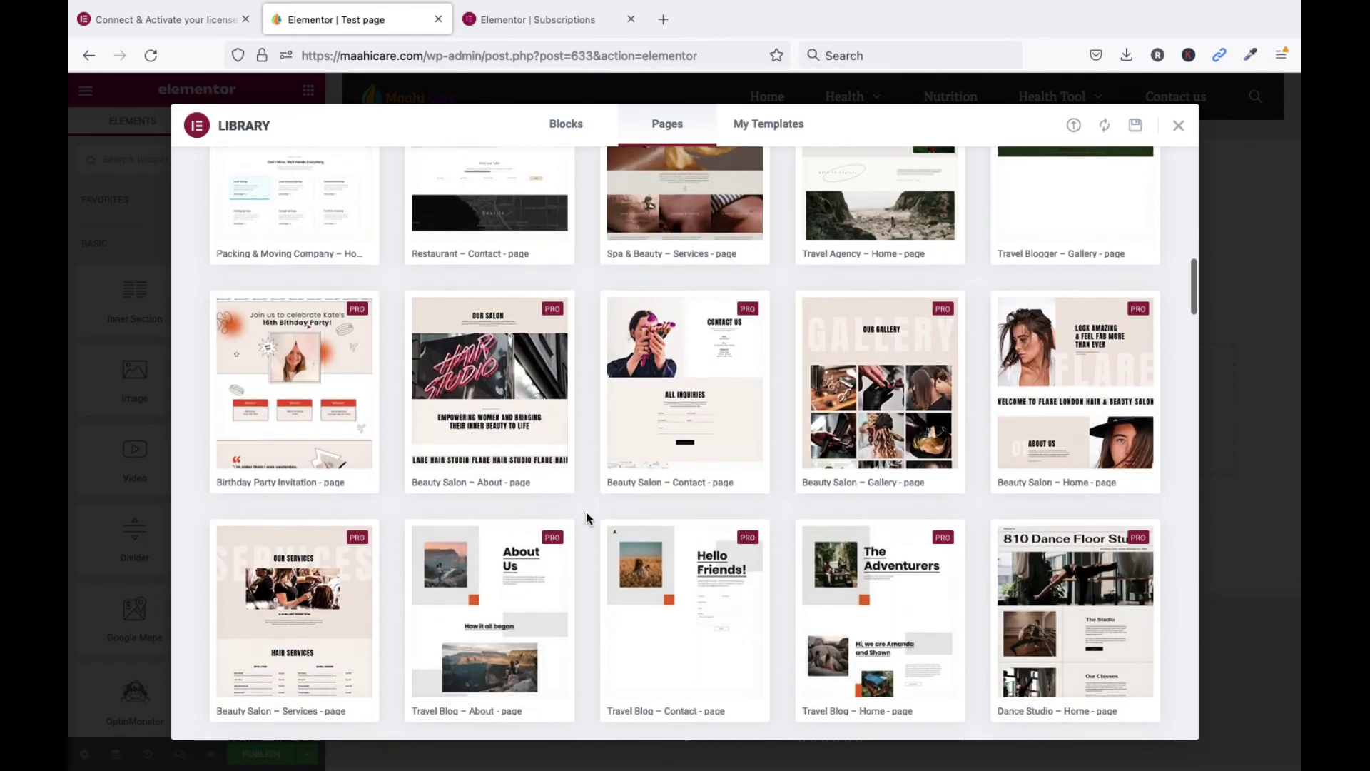
scroll(585, 512, down, 15)
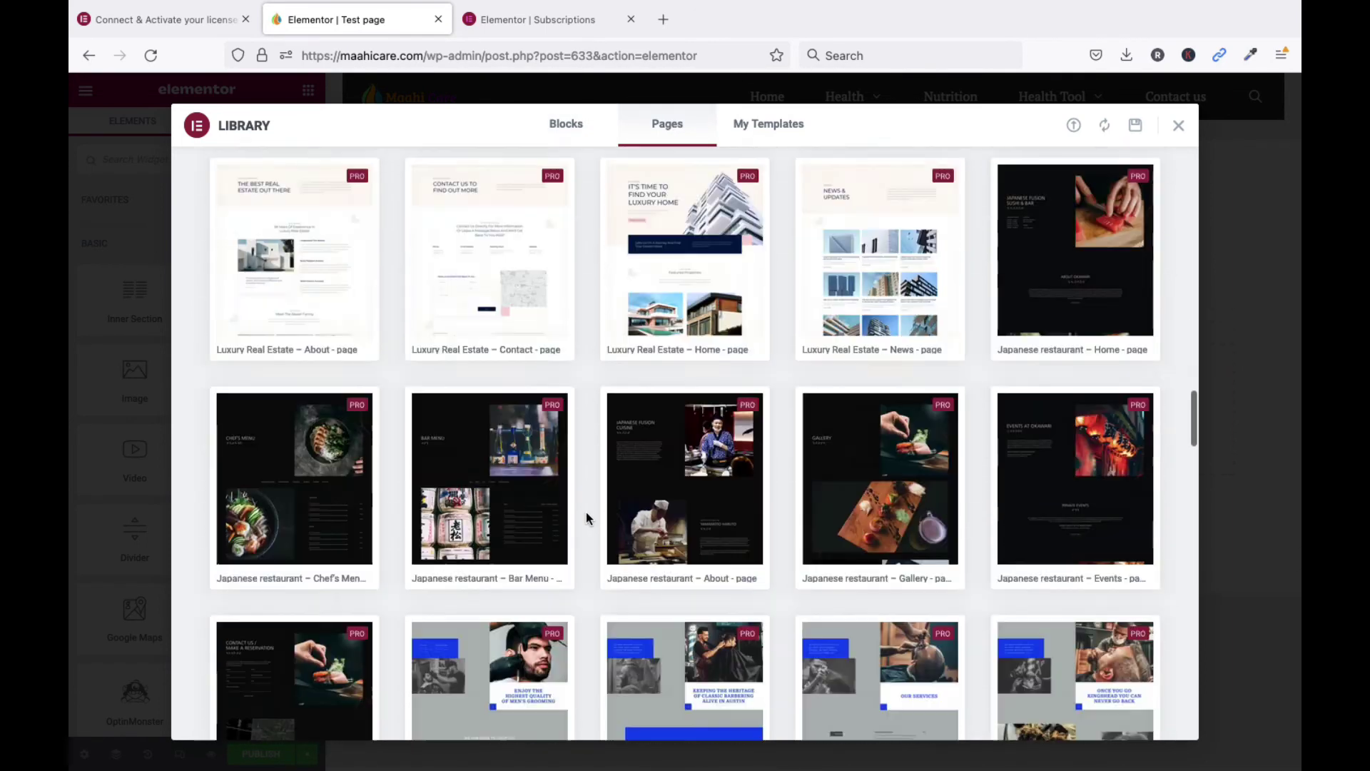
scroll(586, 513, down, 12)
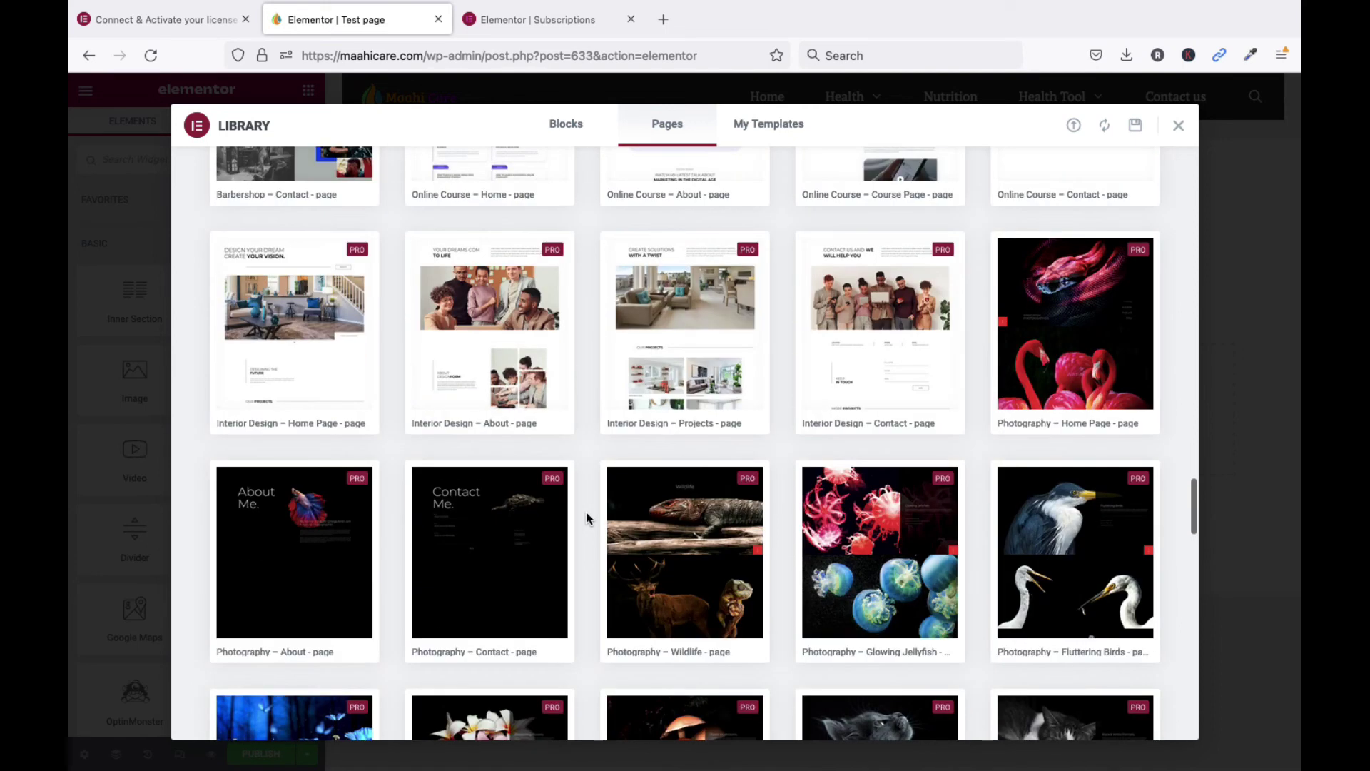
scroll(585, 512, down, 10)
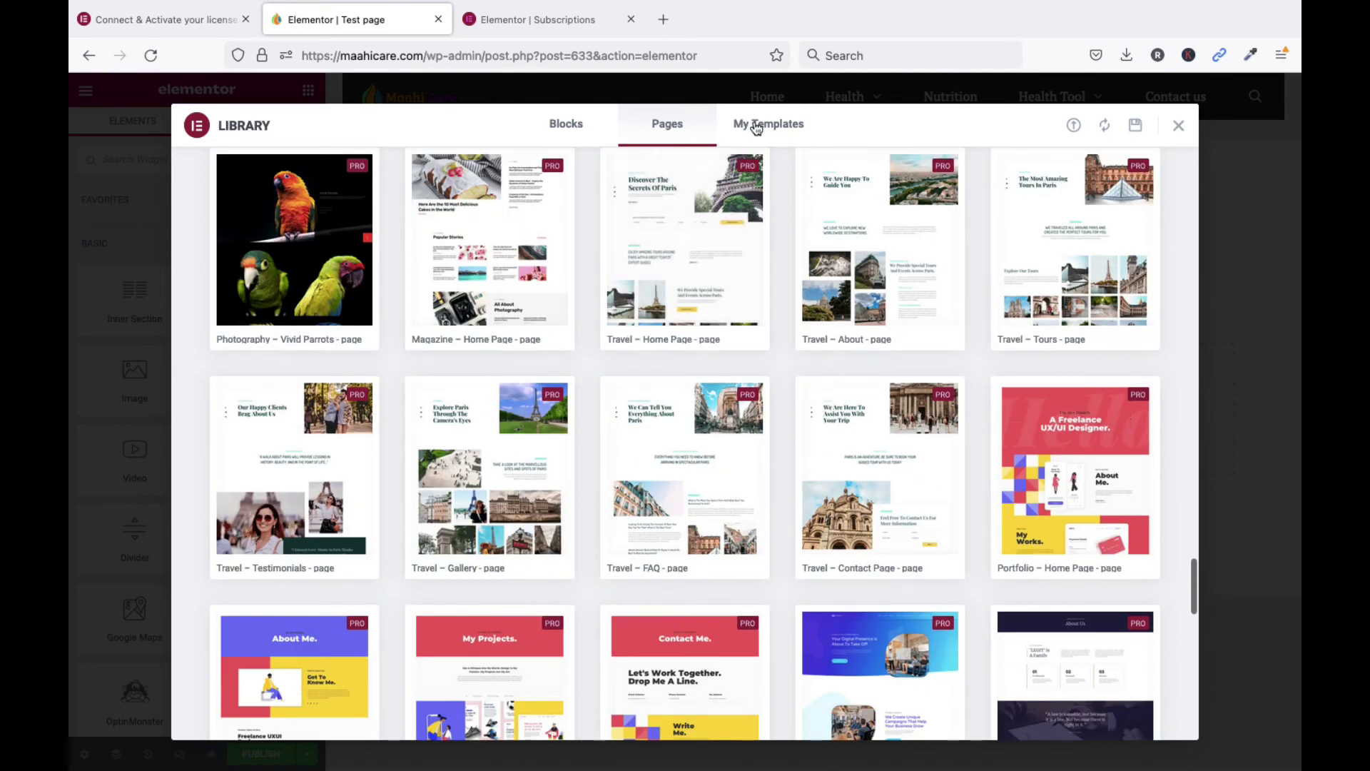
click(757, 129)
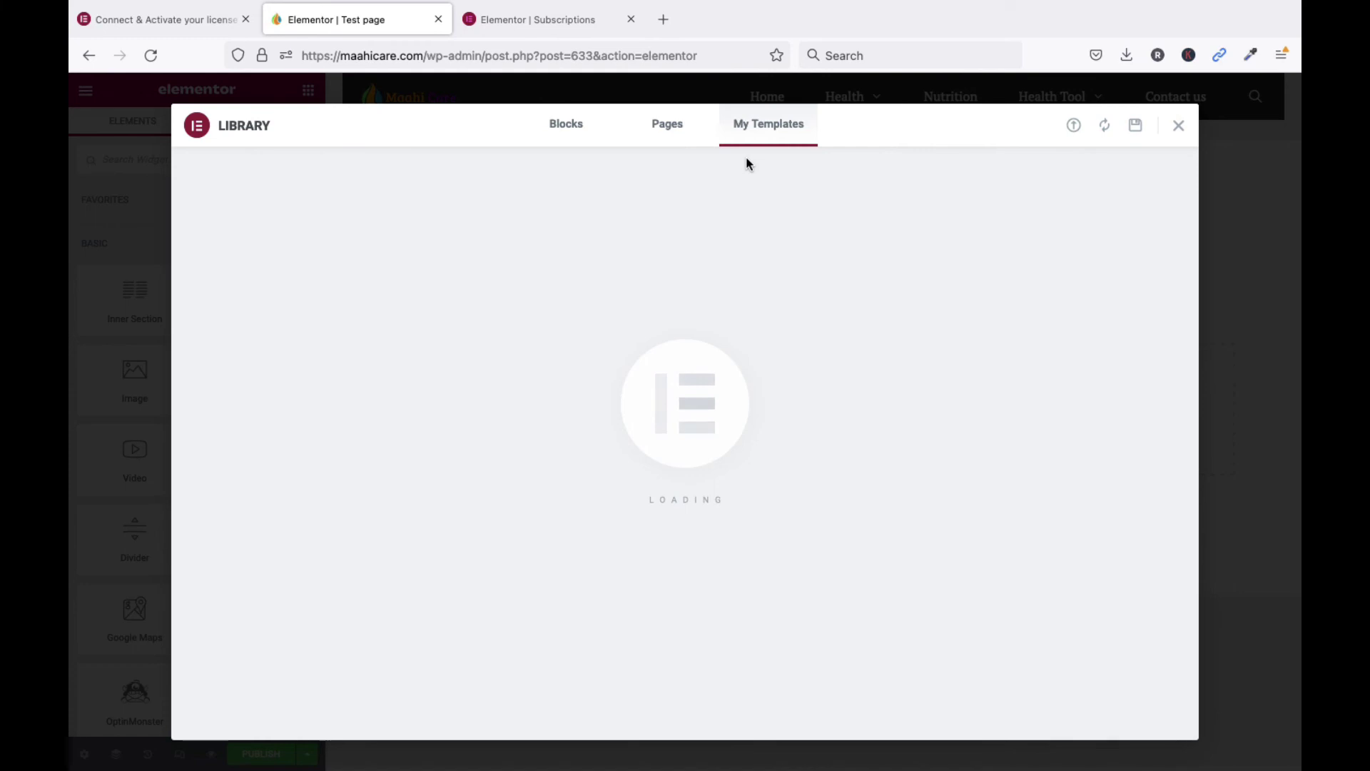
- Preview the "Our Services" digital agency page template and insert it into the Test page
click(656, 135)
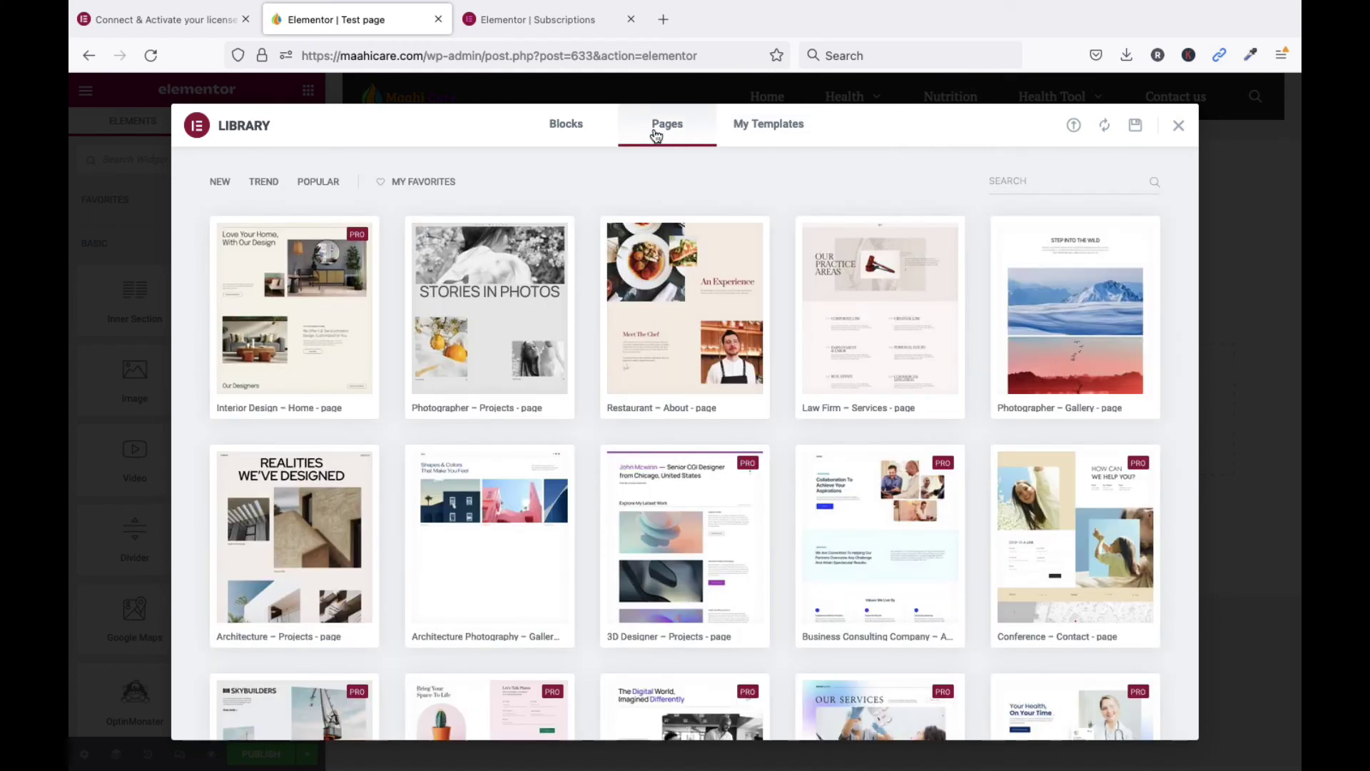
scroll(758, 513, down, 8)
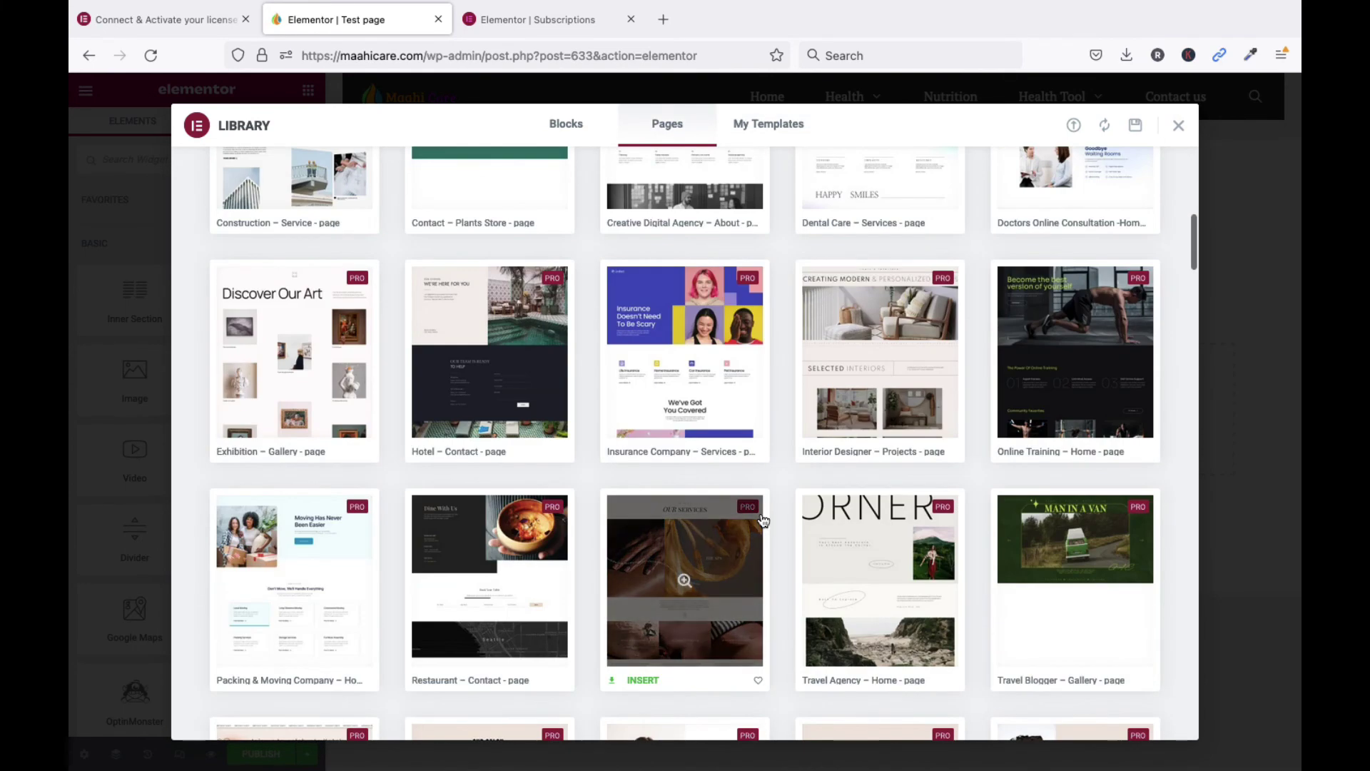
scroll(762, 520, down, 8)
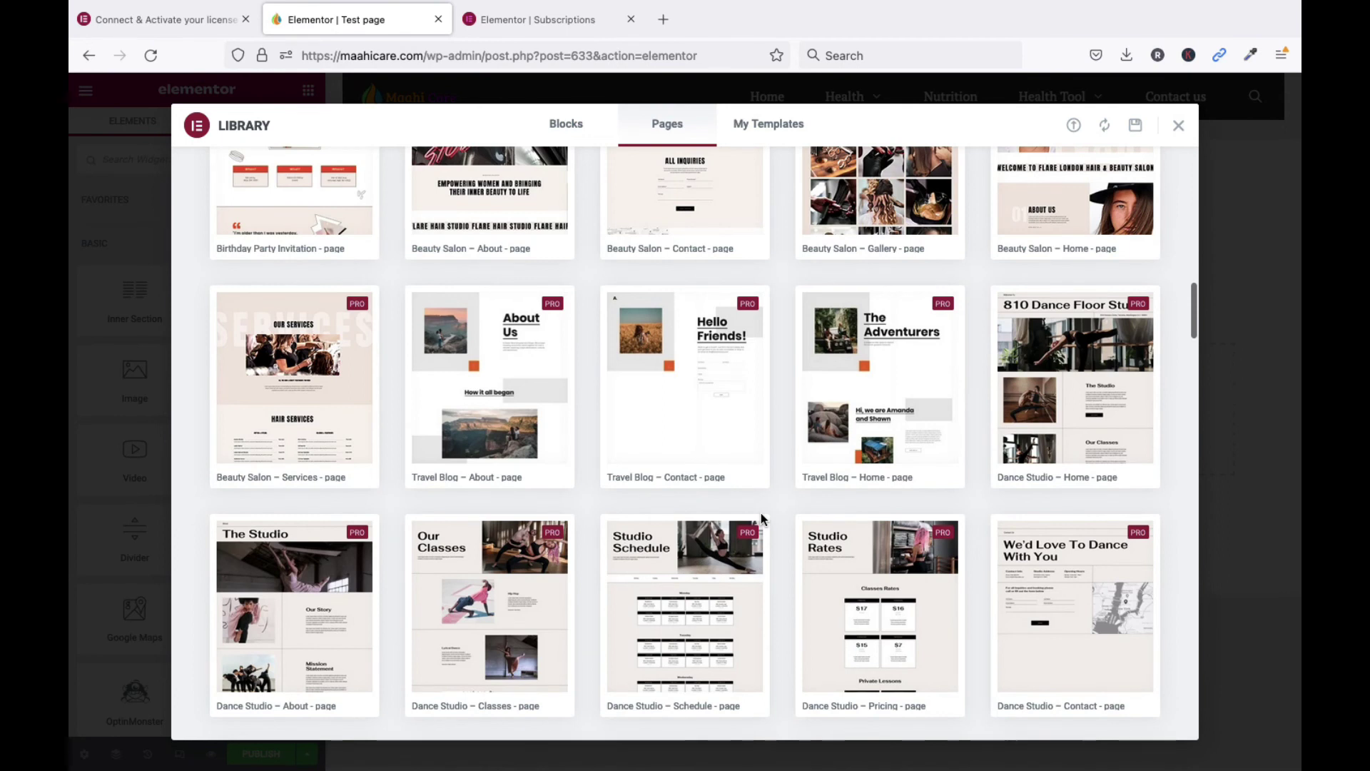
scroll(761, 512, down, 5)
click(510, 547)
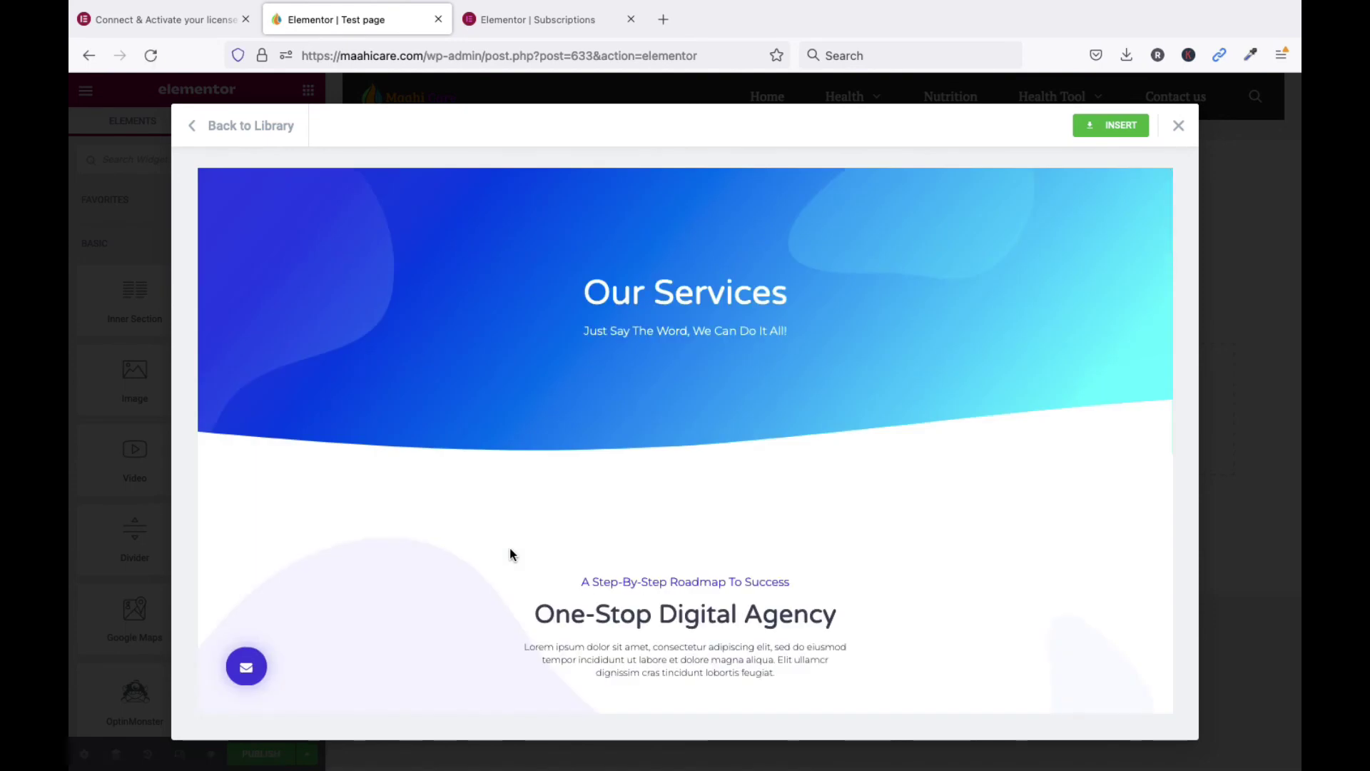
scroll(509, 548, down, 10)
scroll(509, 554, down, 15)
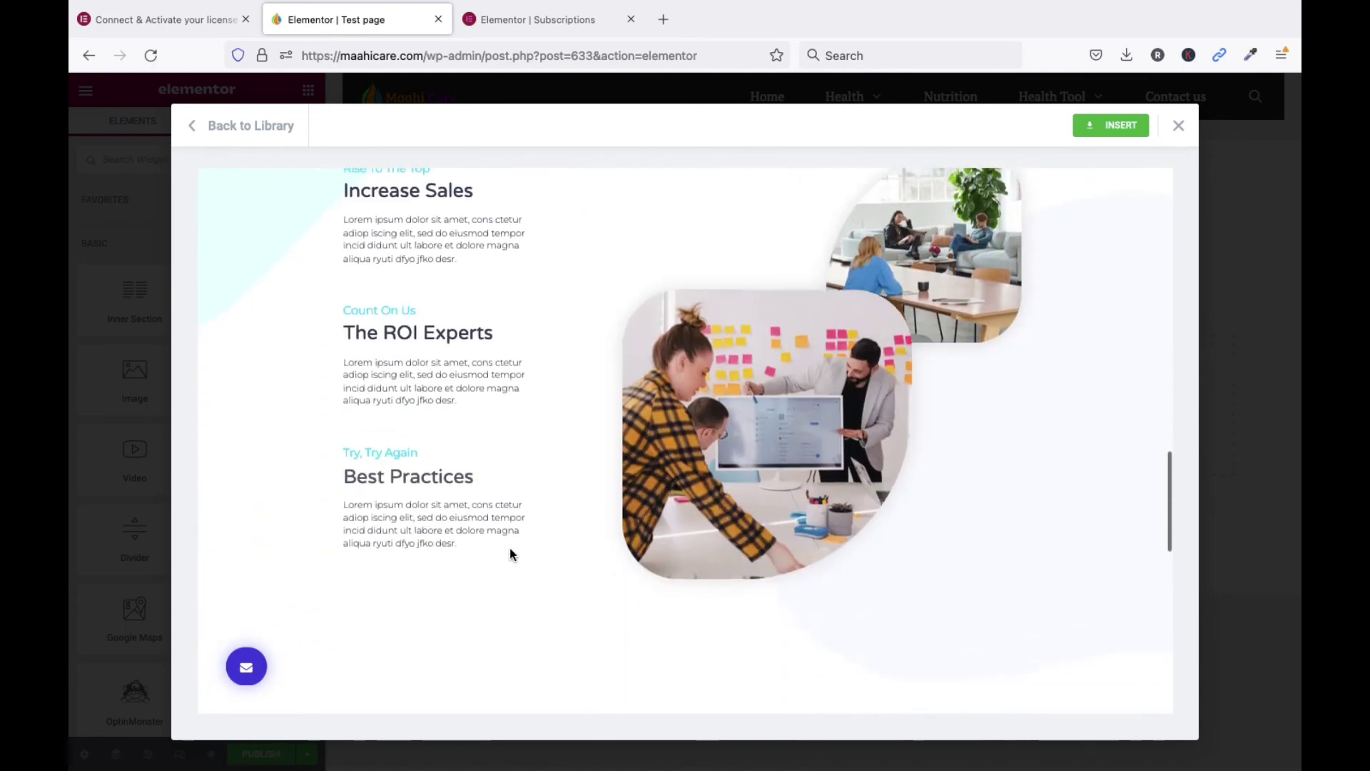
scroll(510, 554, up, 20)
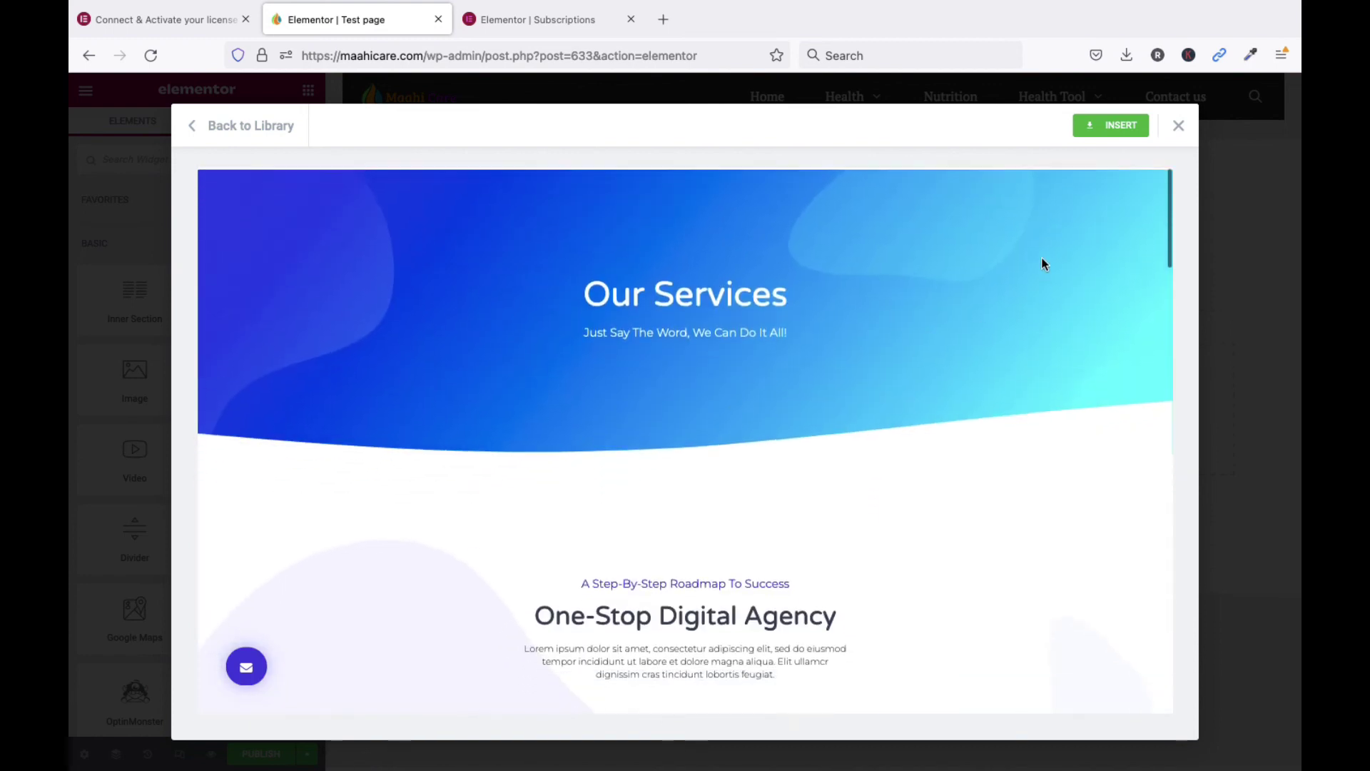
click(1113, 128)
scroll(901, 500, down, 10)
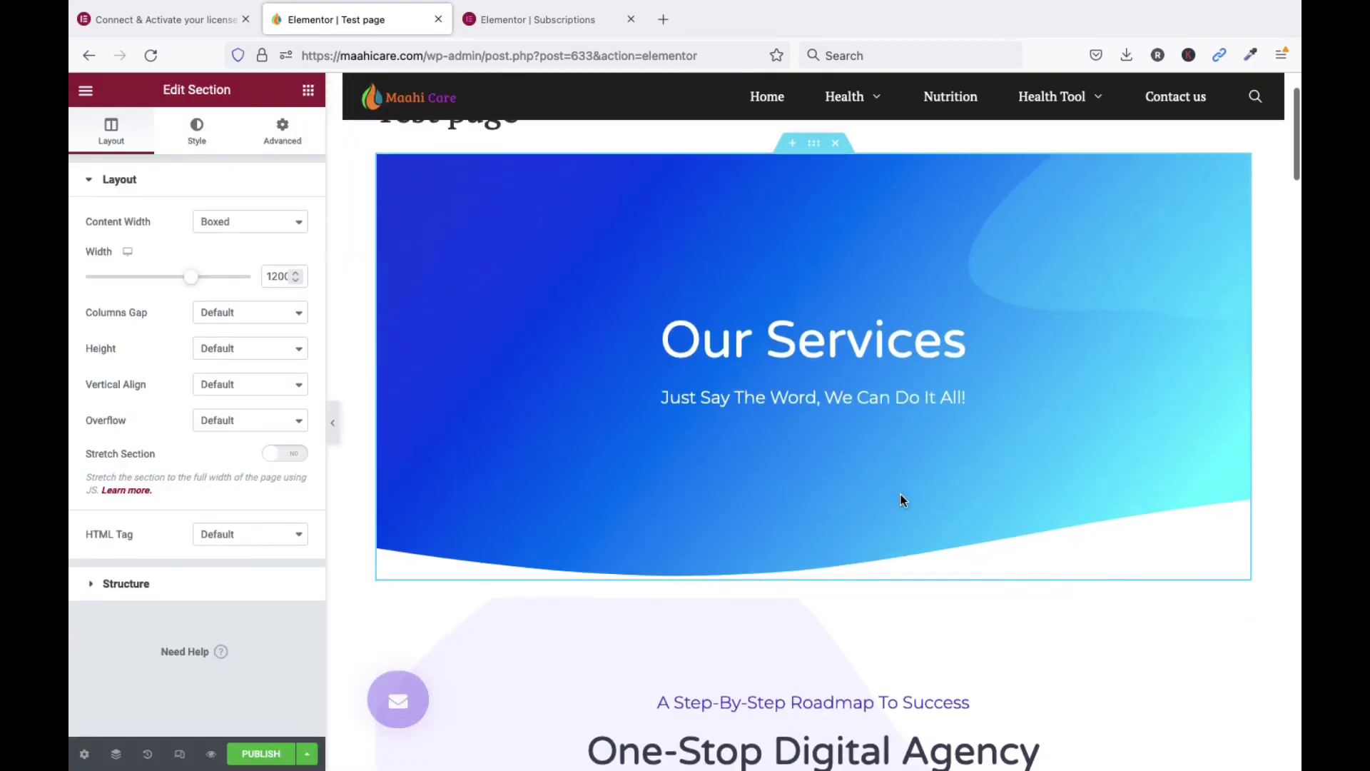
- Delete the inner section holding the Graphic Design, Research and Strategy service cards
scroll(901, 493, down, 10)
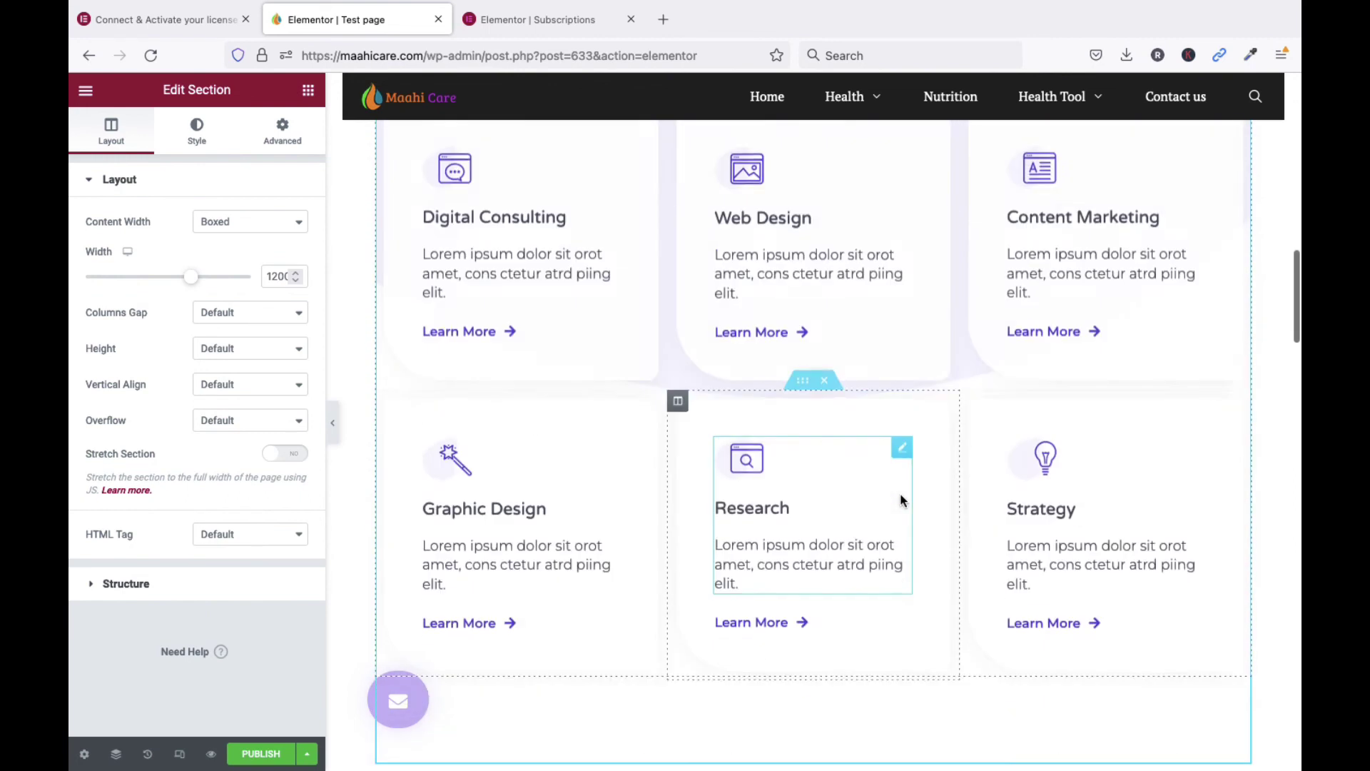
scroll(900, 492, up, 5)
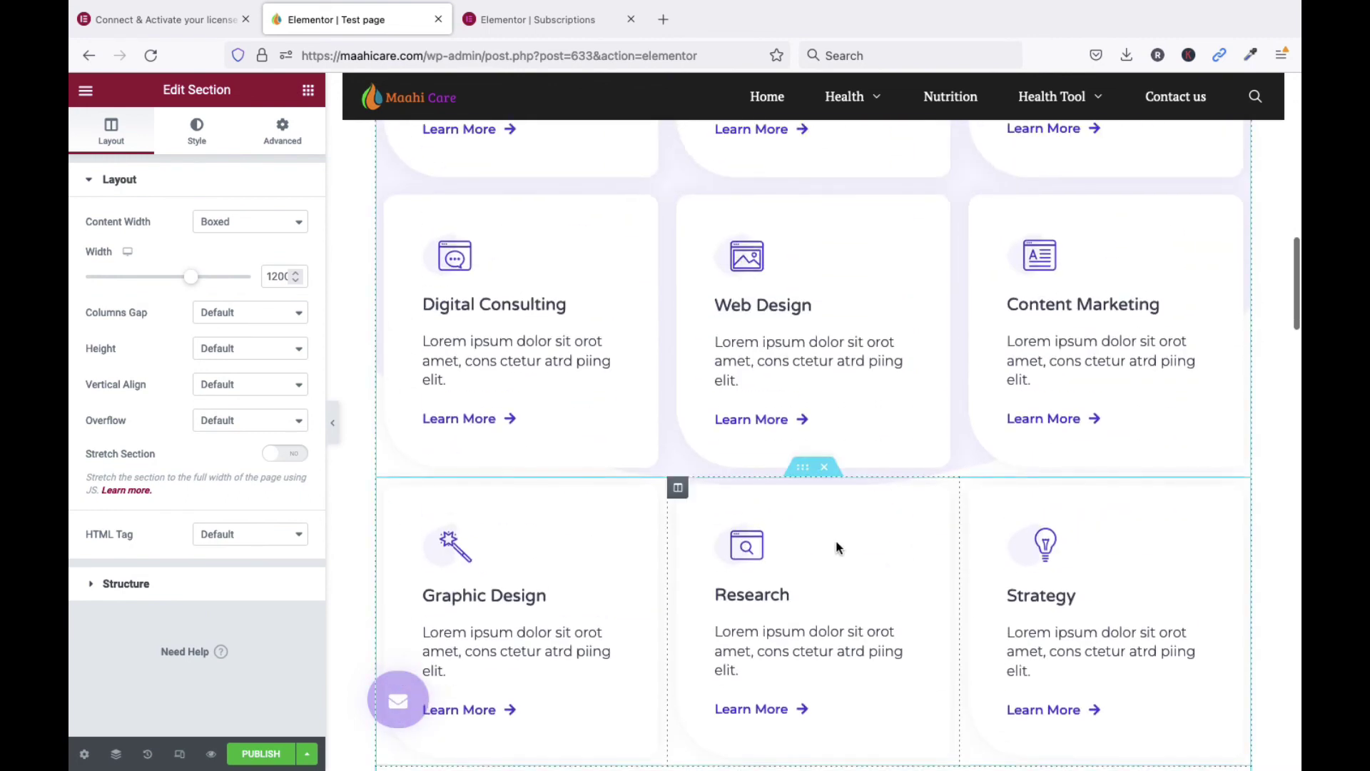
click(825, 469)
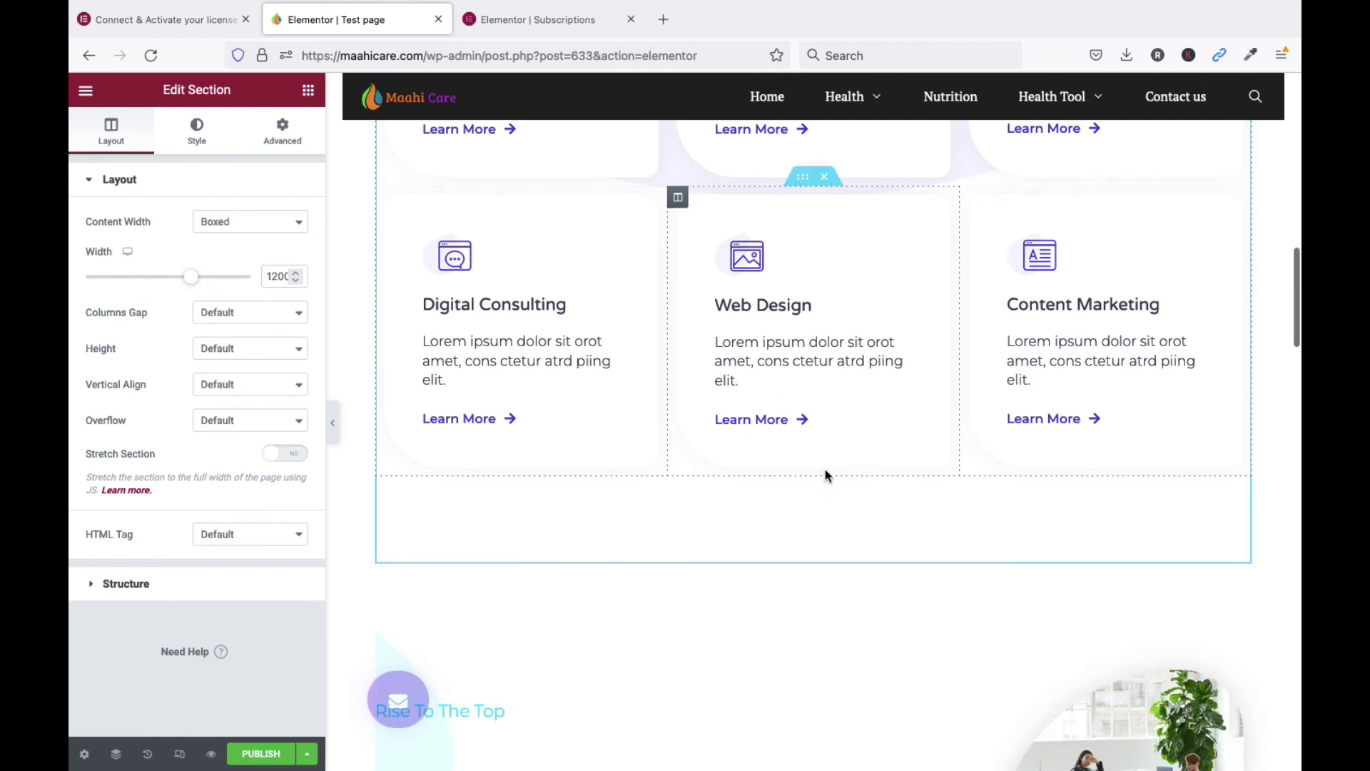
- Set the boxed content width to 955 for the inner section with the Digital Consulting, Web Design and Content Marketing cards
scroll(812, 511, up, 3)
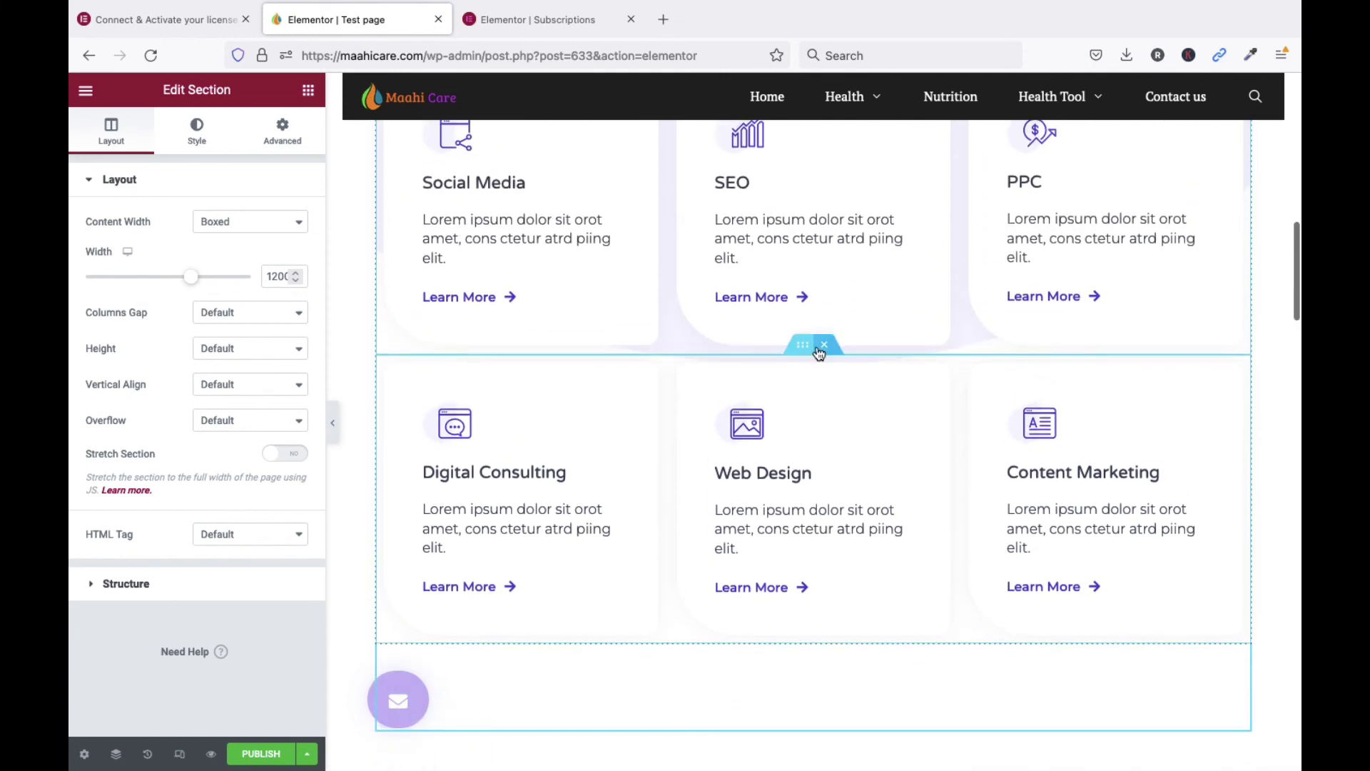
click(805, 348)
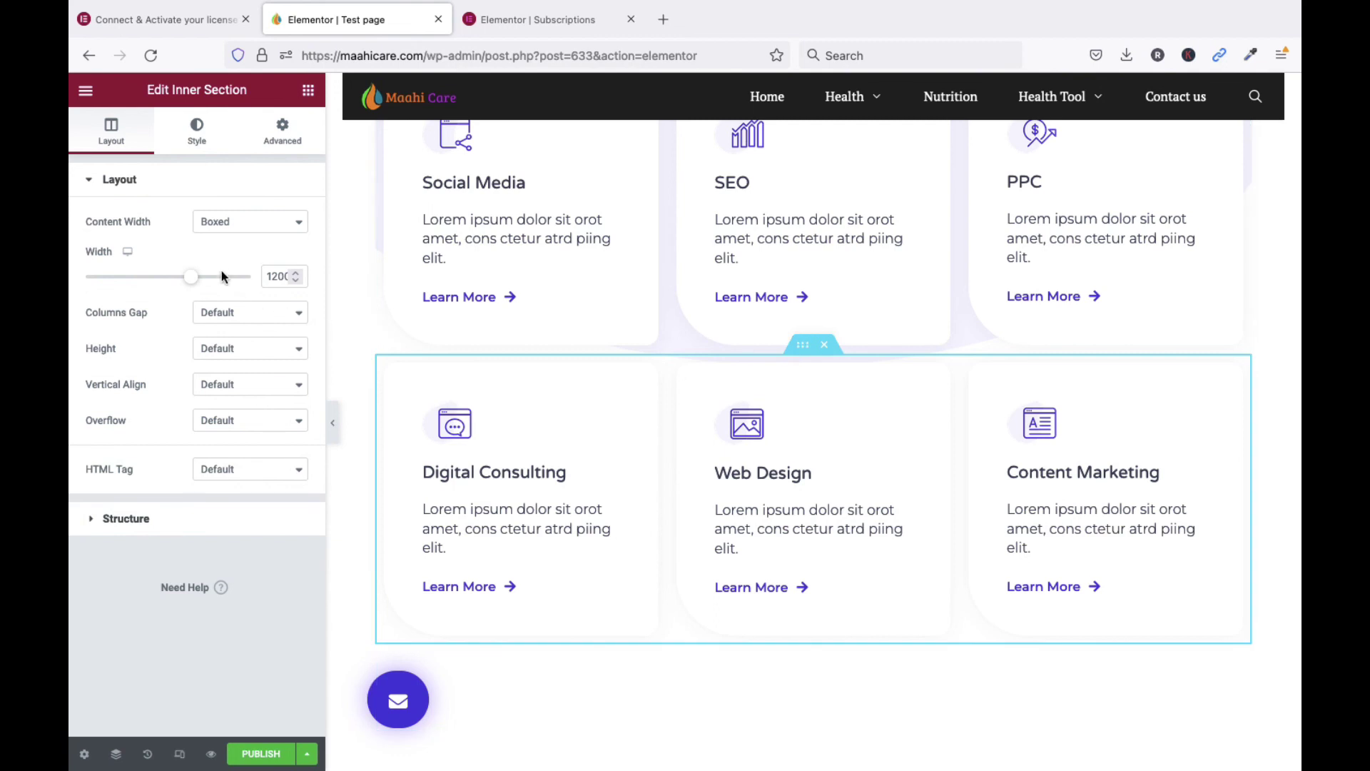
drag(193, 283, 155, 293)
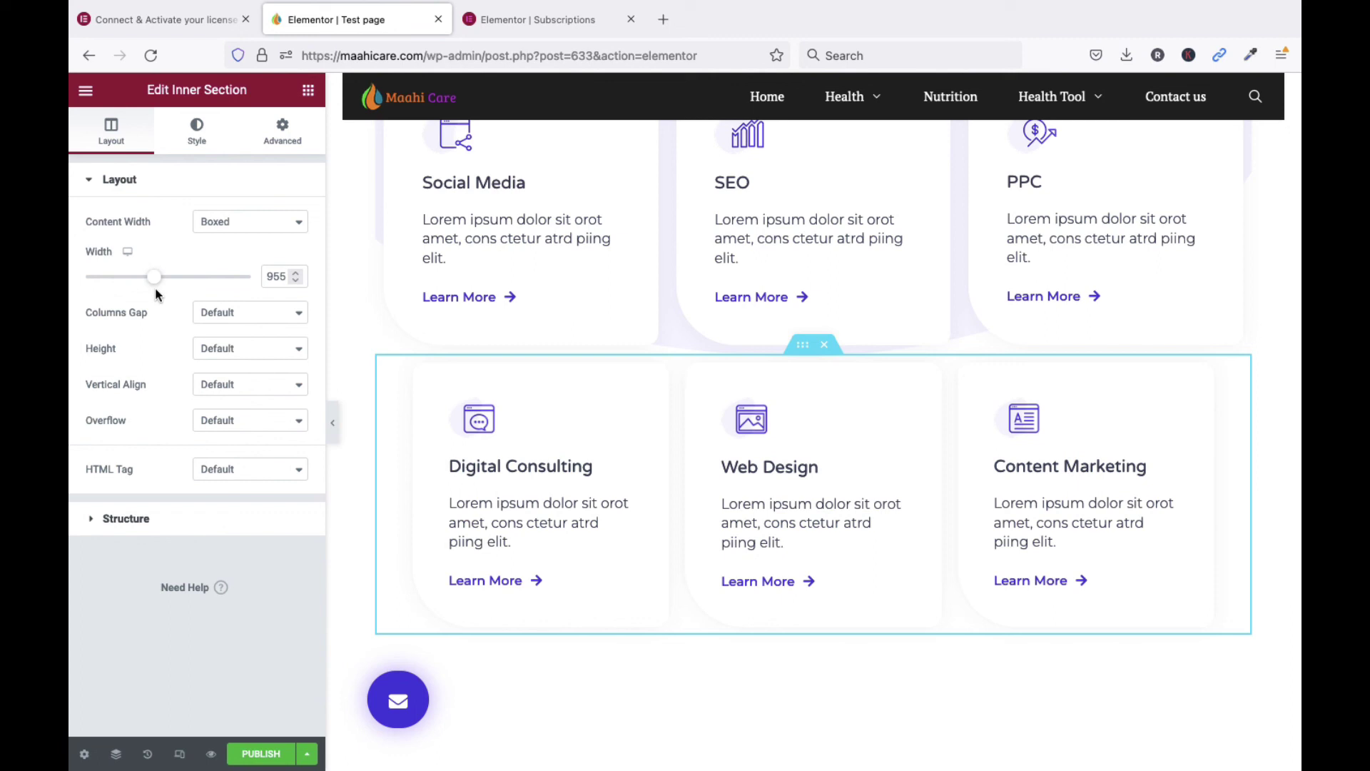
- Increase the typography size of the "Our Services" hero heading to 75 px
scroll(448, 268, up, 10)
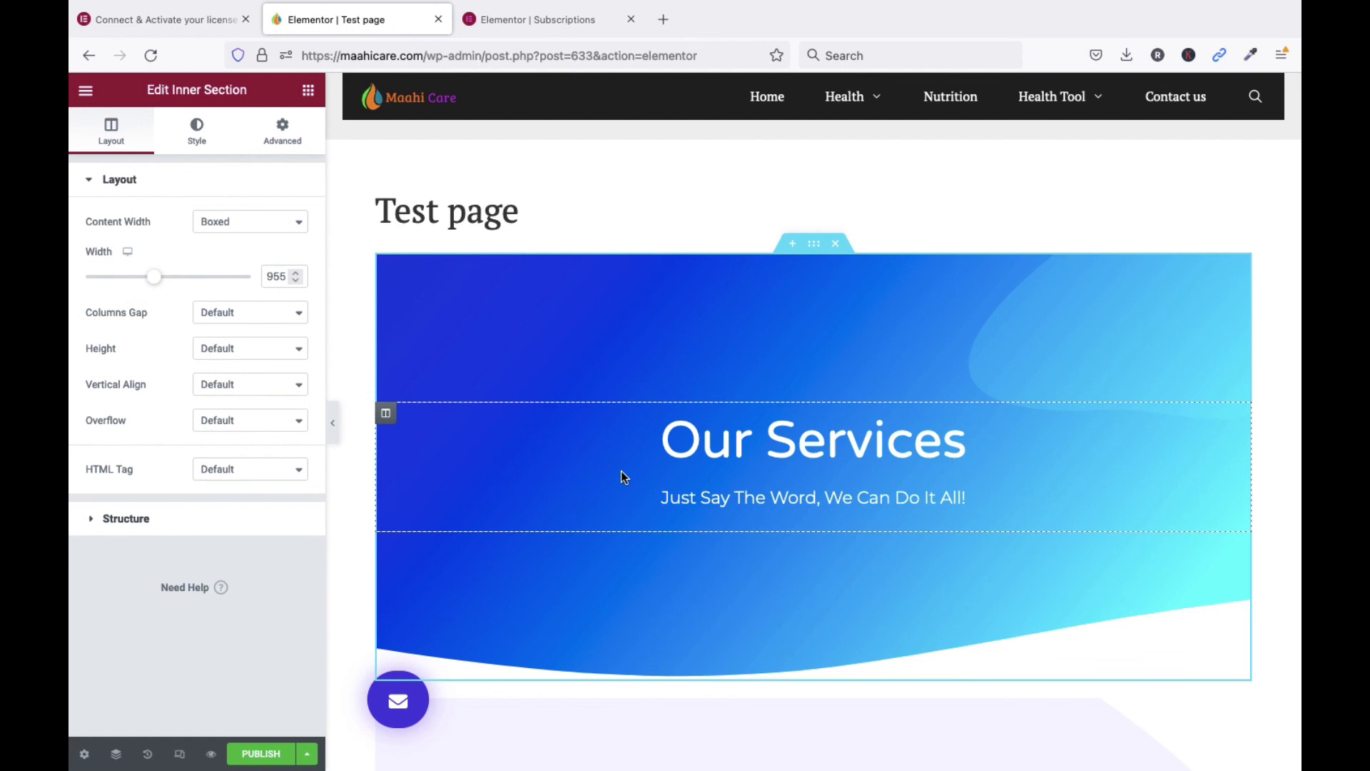
double_click(718, 459)
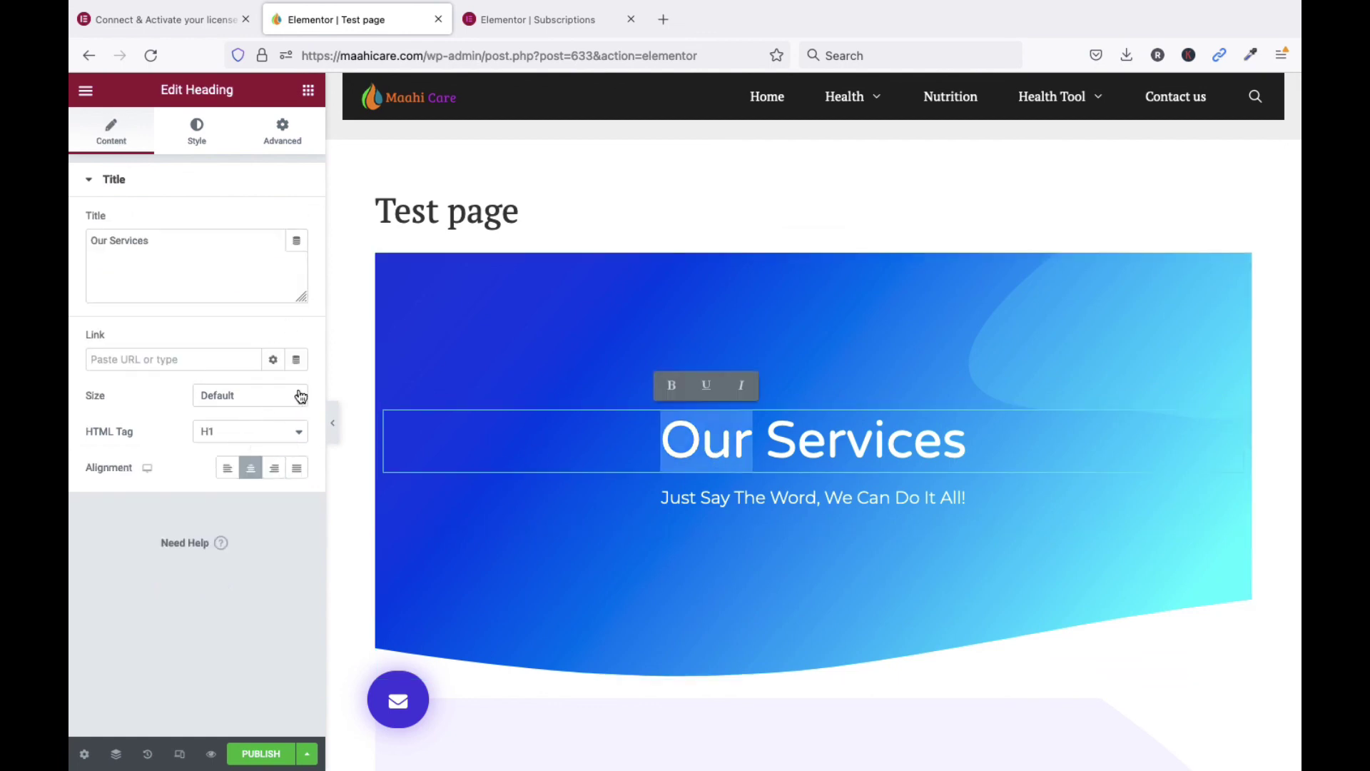
click(207, 135)
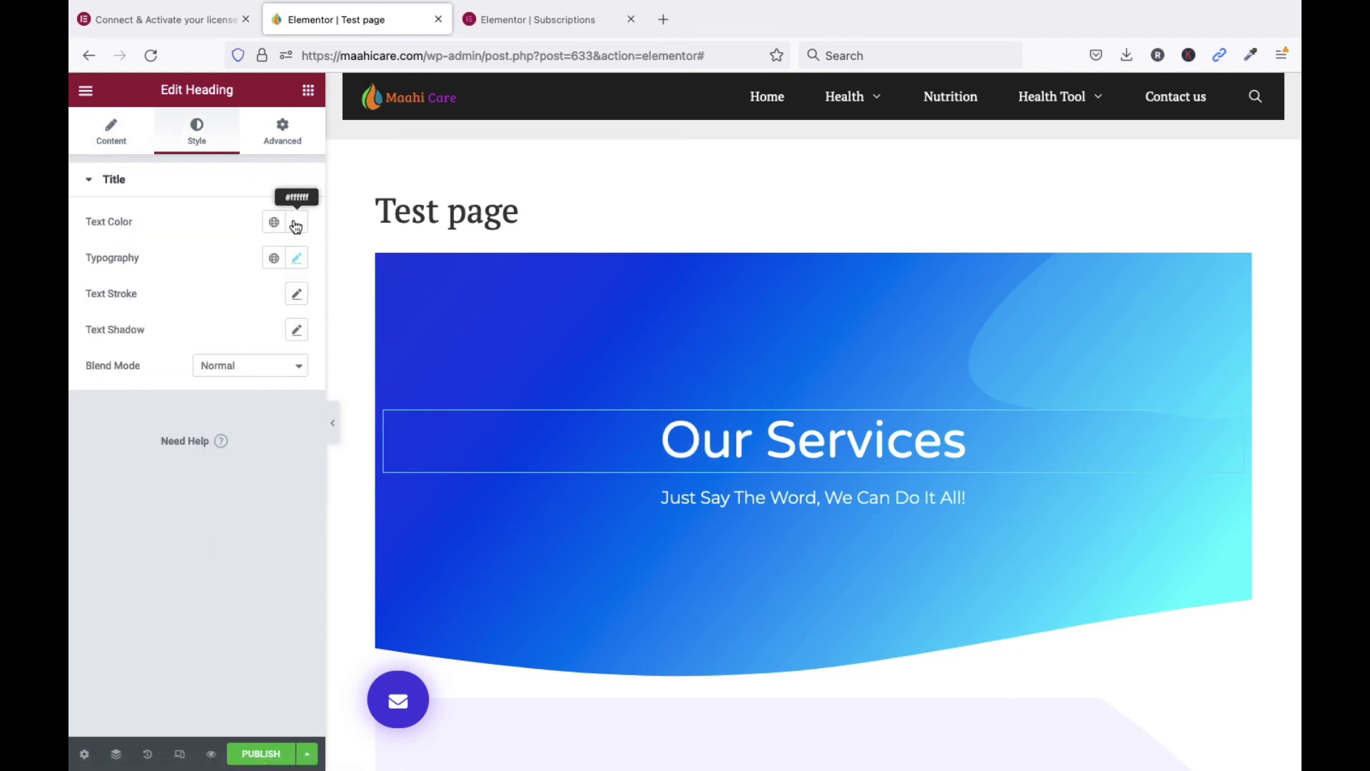
click(298, 263)
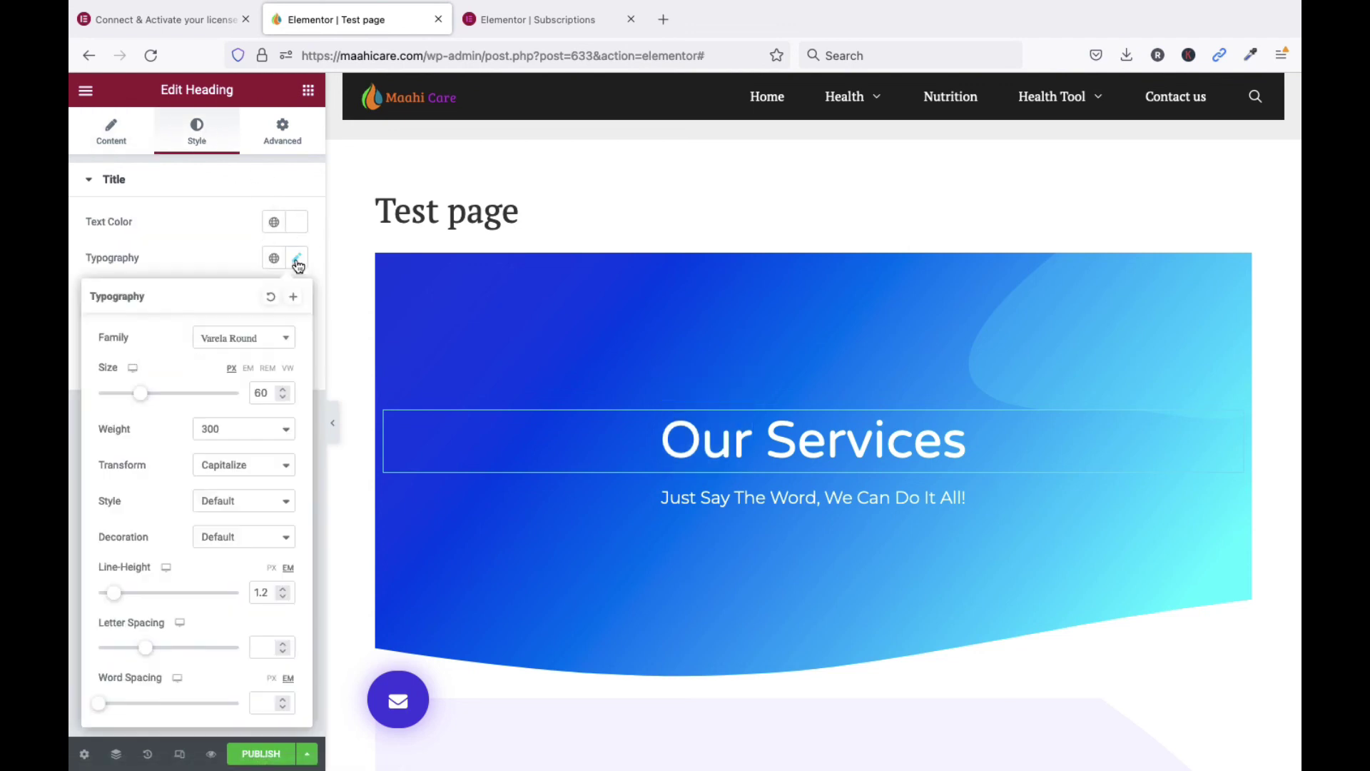
mouse_move(149, 400)
mouse_down()
mouse_move(129, 394)
mouse_move(156, 401)
mouse_up()
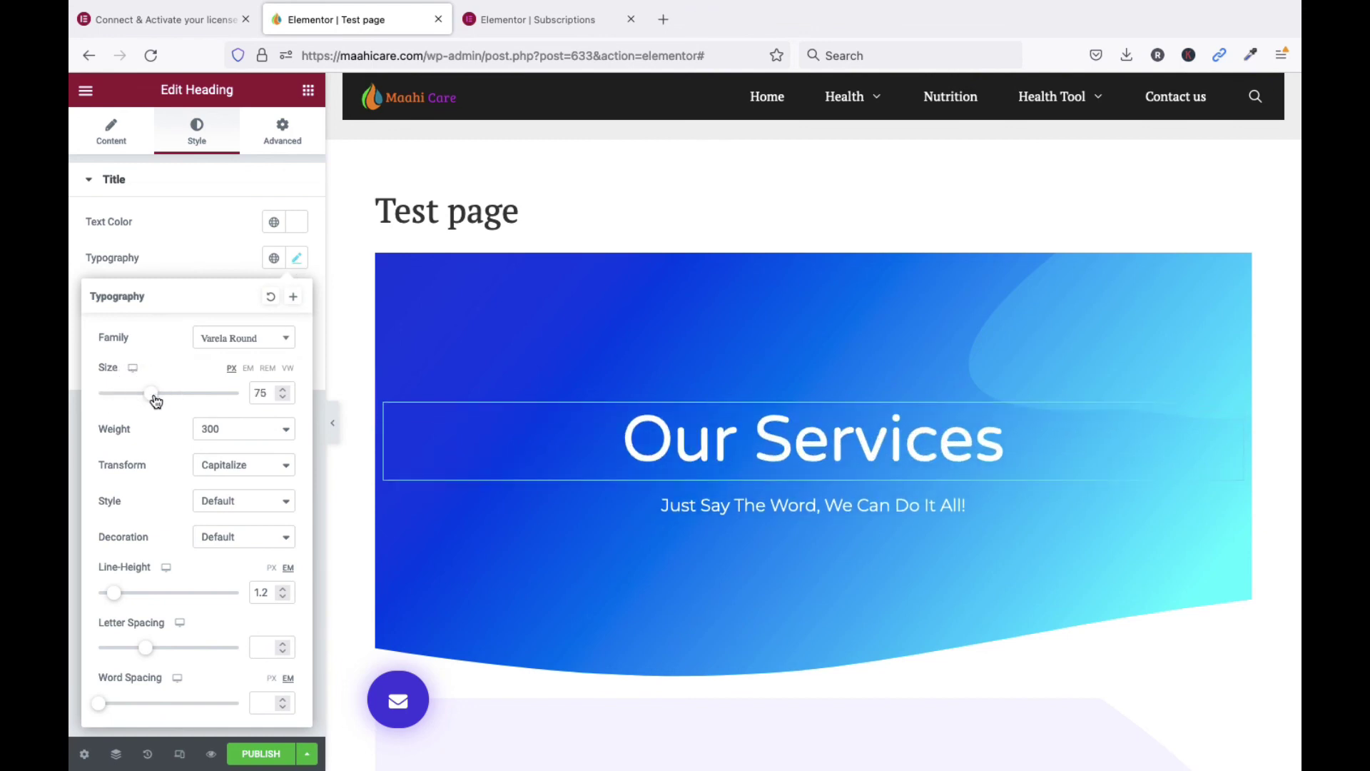